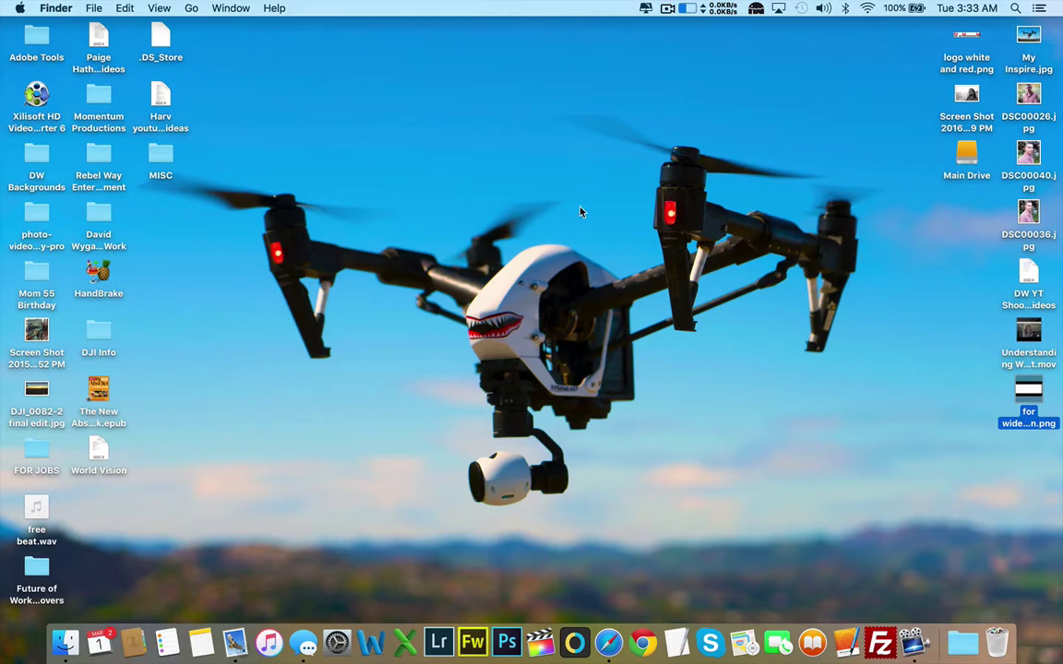
Launch Final Cut Pro and park the playhead near 00:00:41:03 in the Funnel 4 Pro timeline.
{"action": "left_click", "coordinate": [546, 647]}
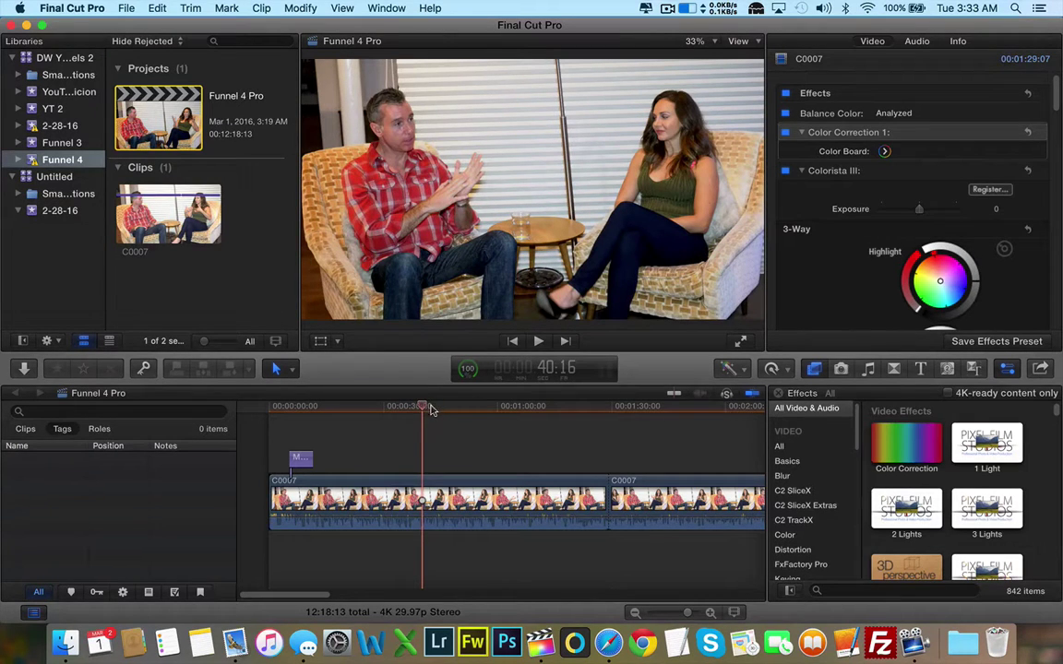
{"action": "left_click_drag", "start_coordinate": [424, 406], "coordinate": [374, 451]}
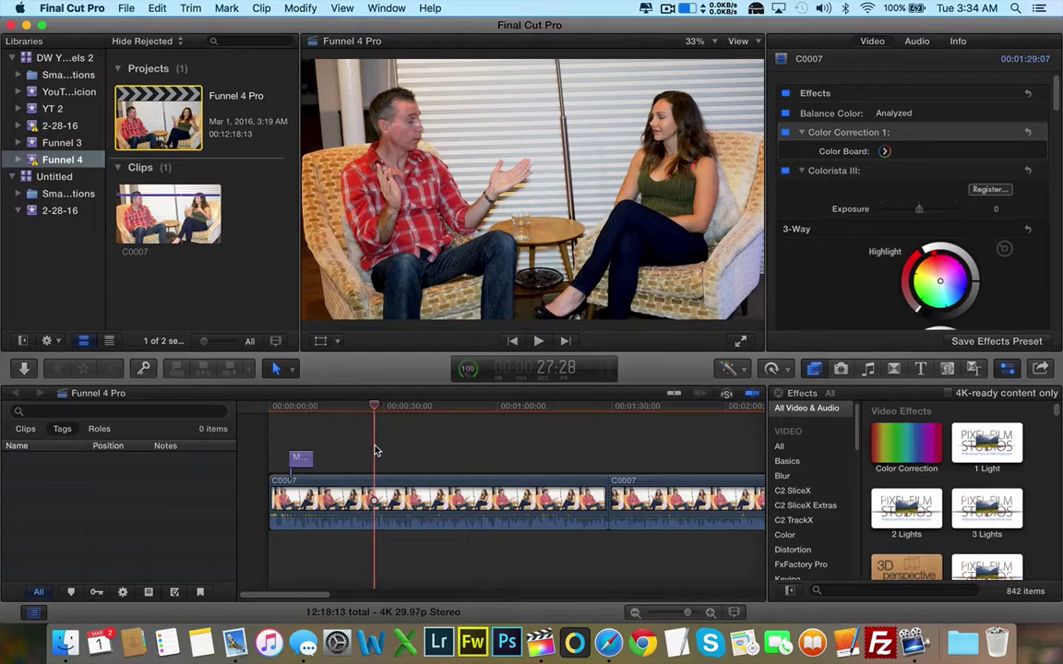
{"action": "left_click_drag", "start_coordinate": [375, 452], "coordinate": [426, 456]}
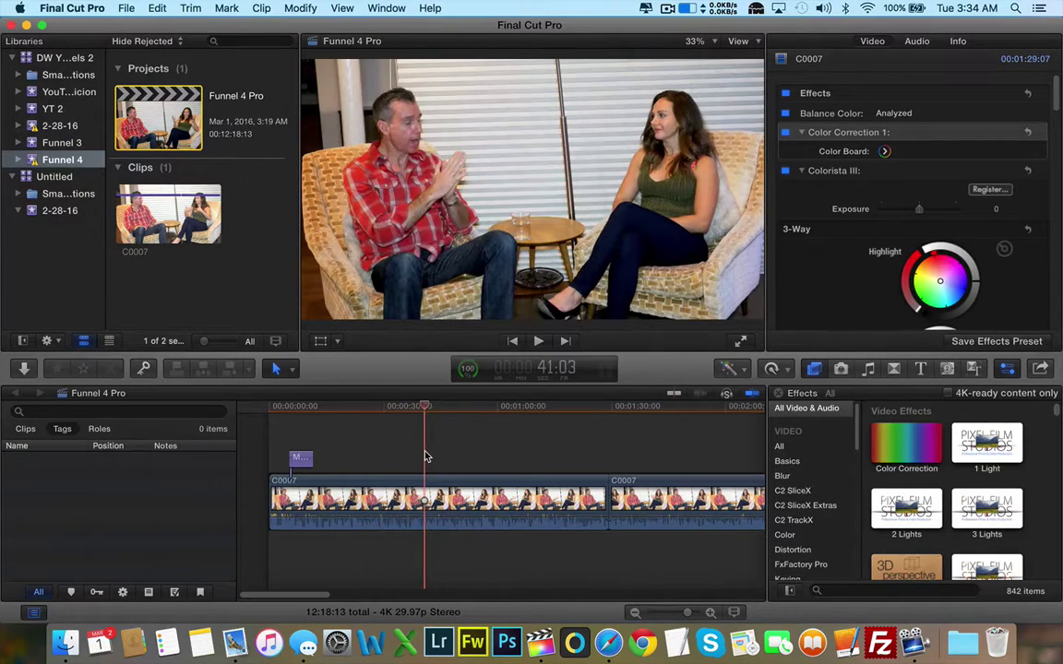
{"action": "left_click", "coordinate": [795, 391]}
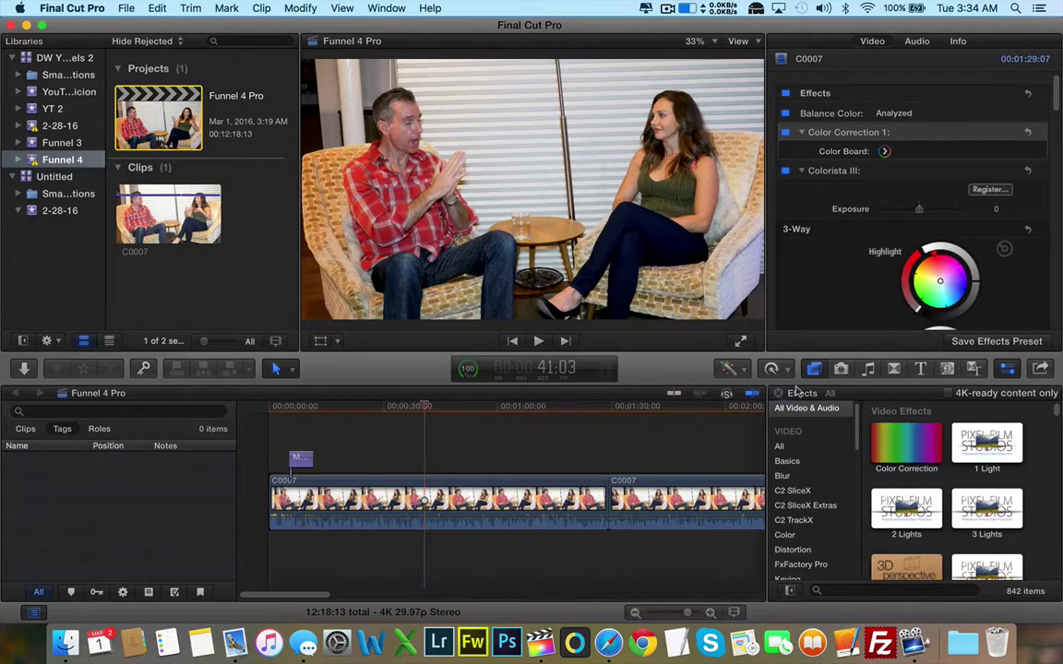
Apply the Letterbox effect to clip C0007 and set its Border Size to 10.
{"action": "left_click", "coordinate": [781, 447]}
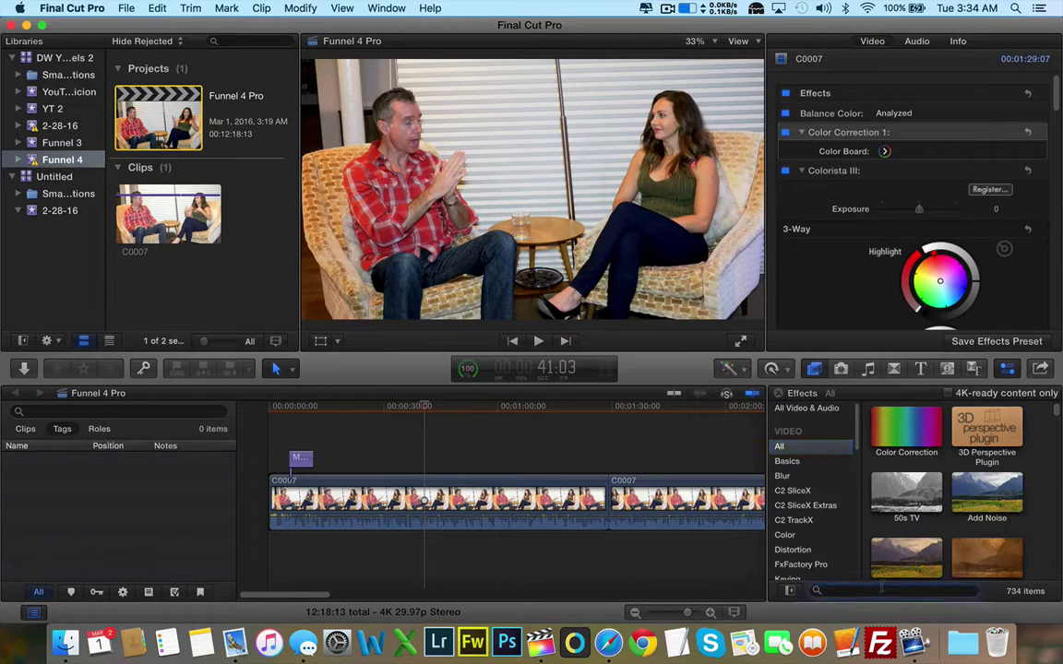
{"action": "type", "text": "letterbox"}
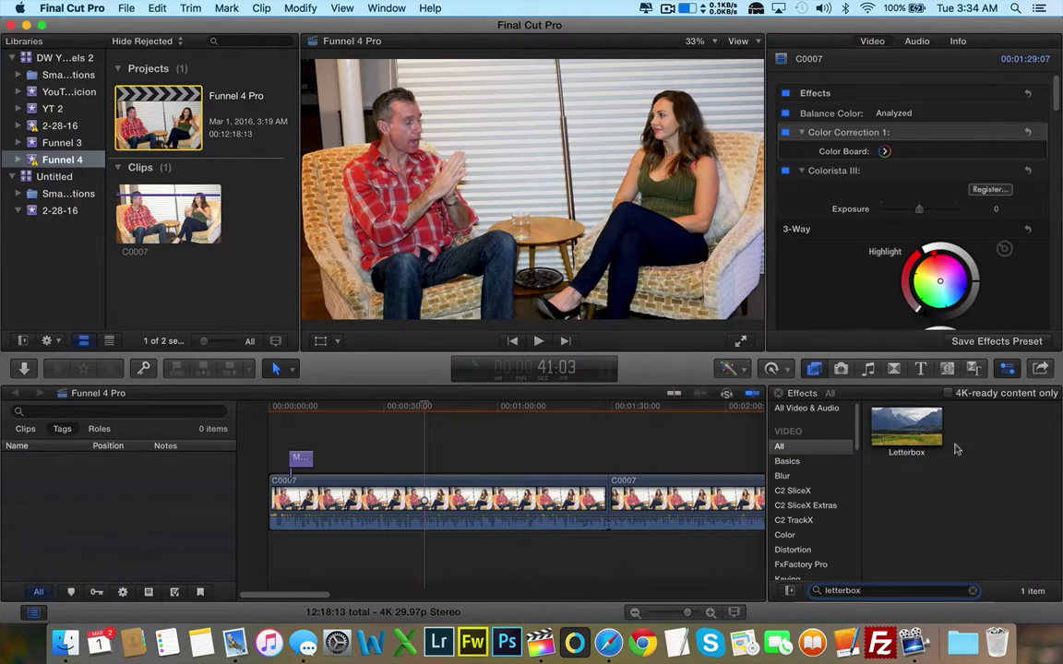
{"action": "left_click_drag", "start_coordinate": [906, 427], "coordinate": [441, 506]}
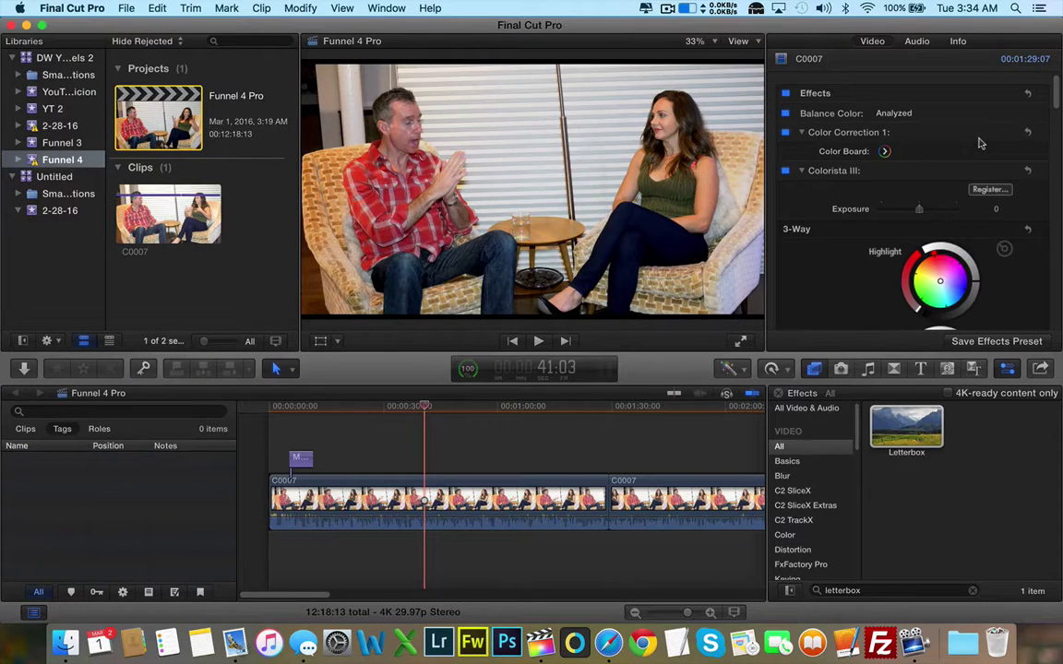
{"action": "scroll", "coordinate": [827, 195], "scroll_direction": "down", "scroll_amount": 15}
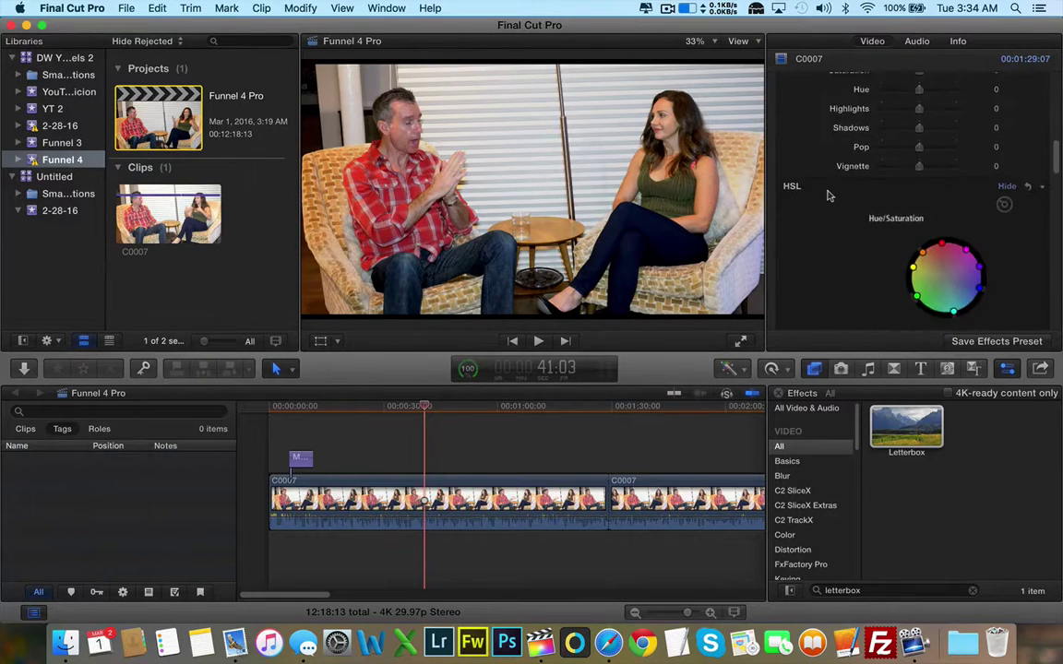
{"action": "scroll", "coordinate": [827, 195], "scroll_direction": "down", "scroll_amount": 20}
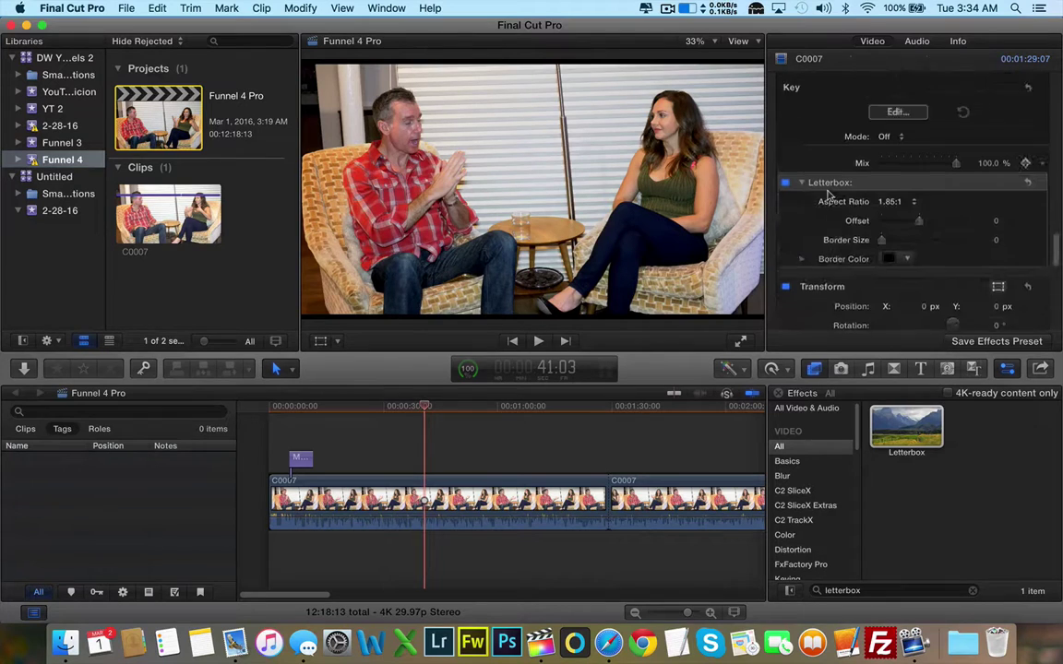
{"action": "scroll", "coordinate": [827, 195], "scroll_direction": "down", "scroll_amount": 2}
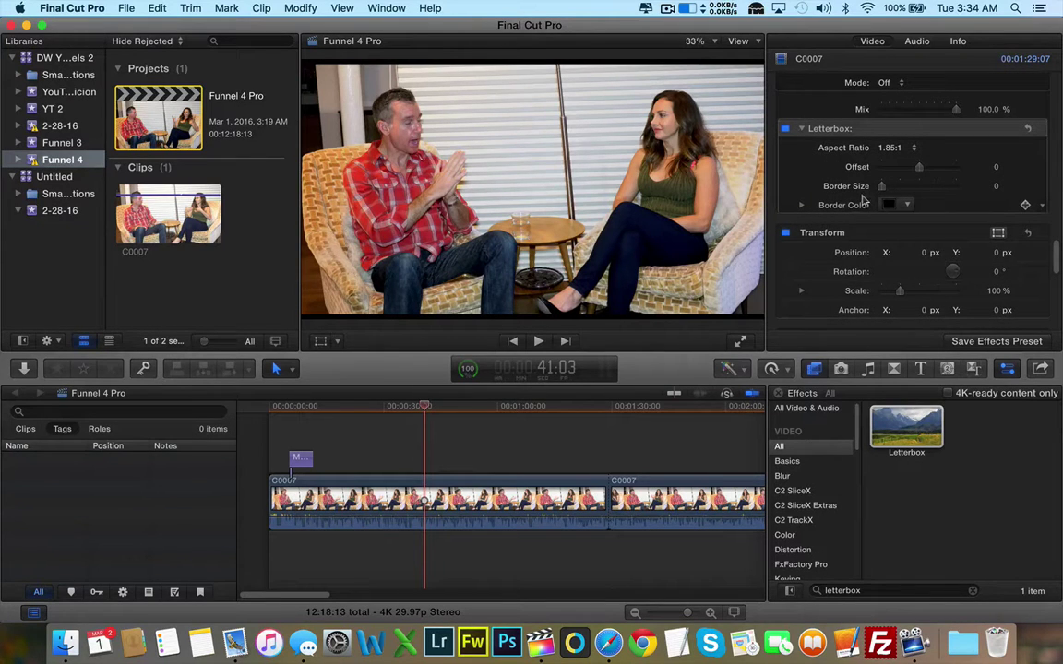
{"action": "left_click_drag", "start_coordinate": [882, 185], "coordinate": [960, 187]}
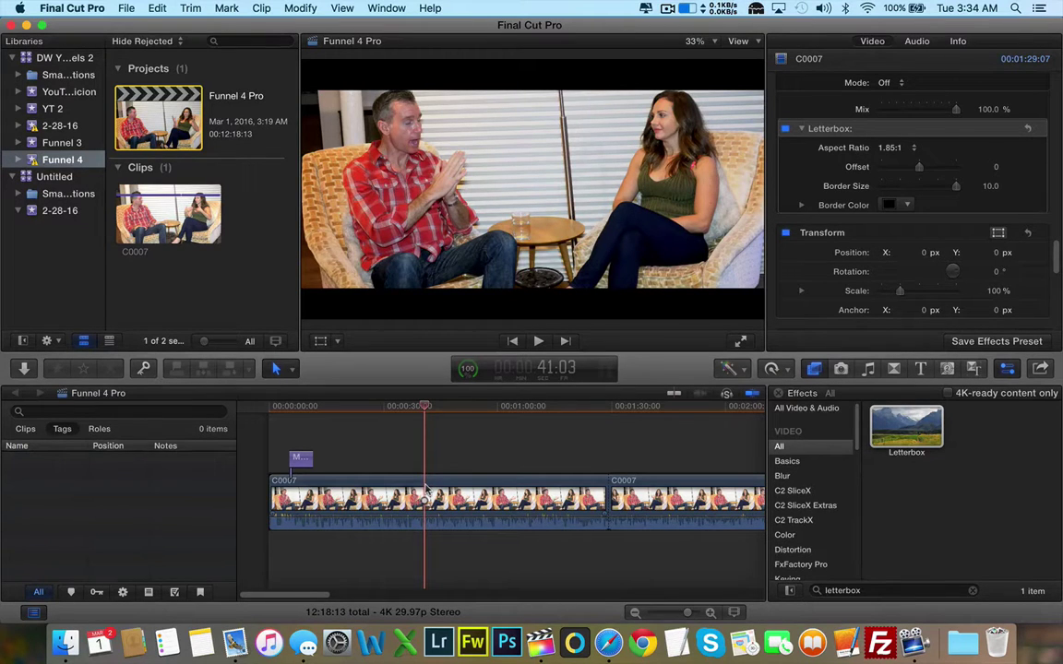
Blade the C0007 clip at the playhead near 41 seconds.
{"action": "key", "text": "r"}
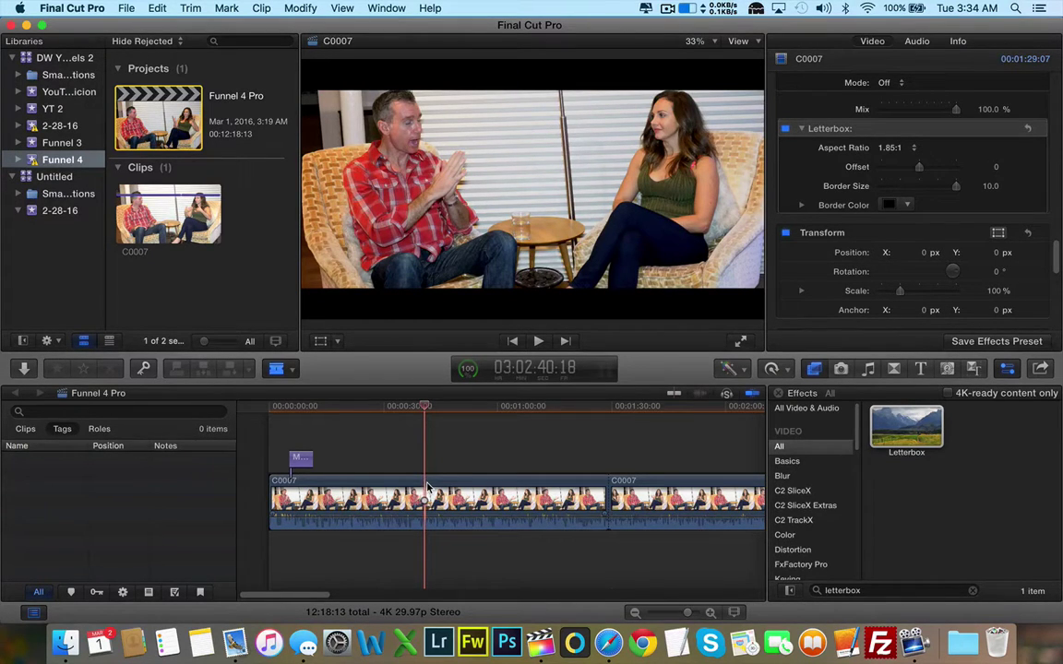
{"action": "left_click", "coordinate": [429, 486]}
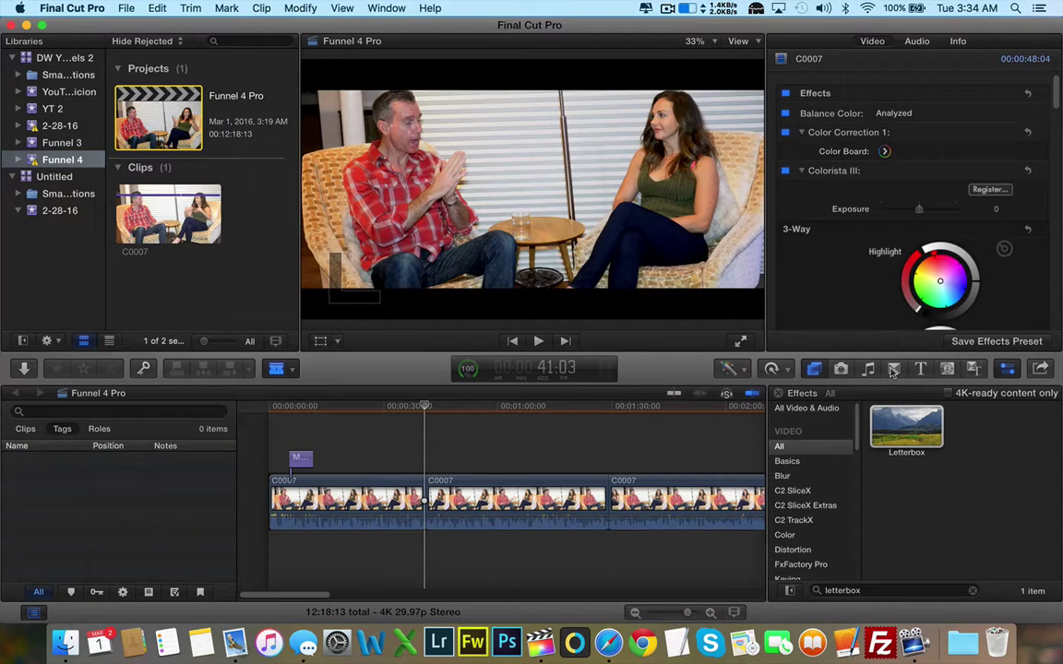
{"action": "key", "text": "a"}
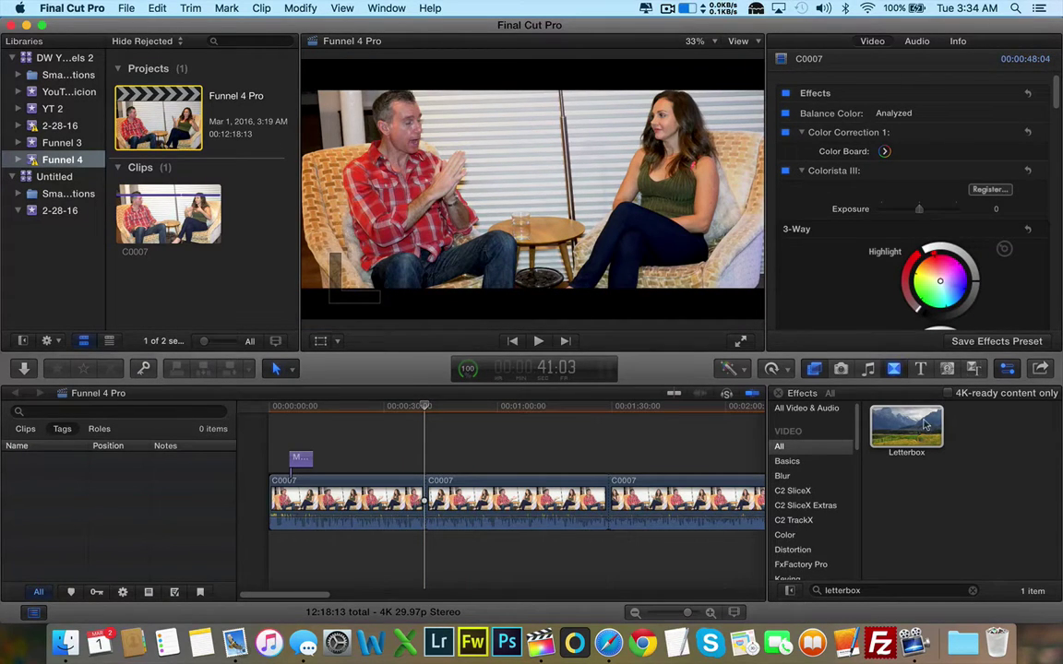
Place a one-second Flash transition on the new edit point between the C0007 clips.
{"action": "key", "text": "ctrl+super+5"}
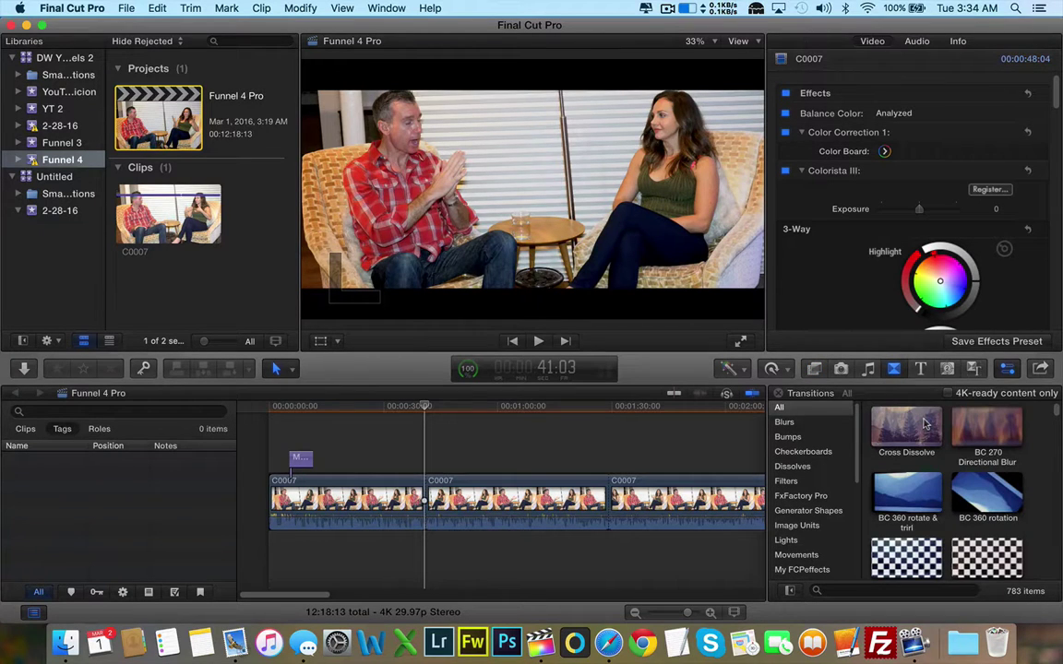
{"action": "left_click", "coordinate": [868, 593]}
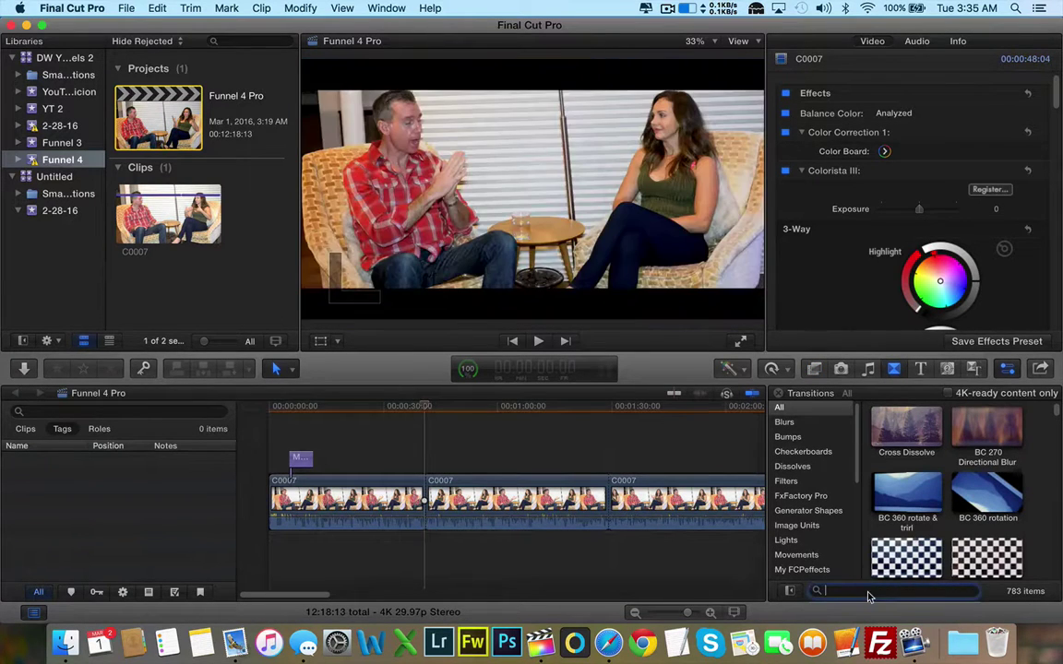
{"action": "type", "text": "flash"}
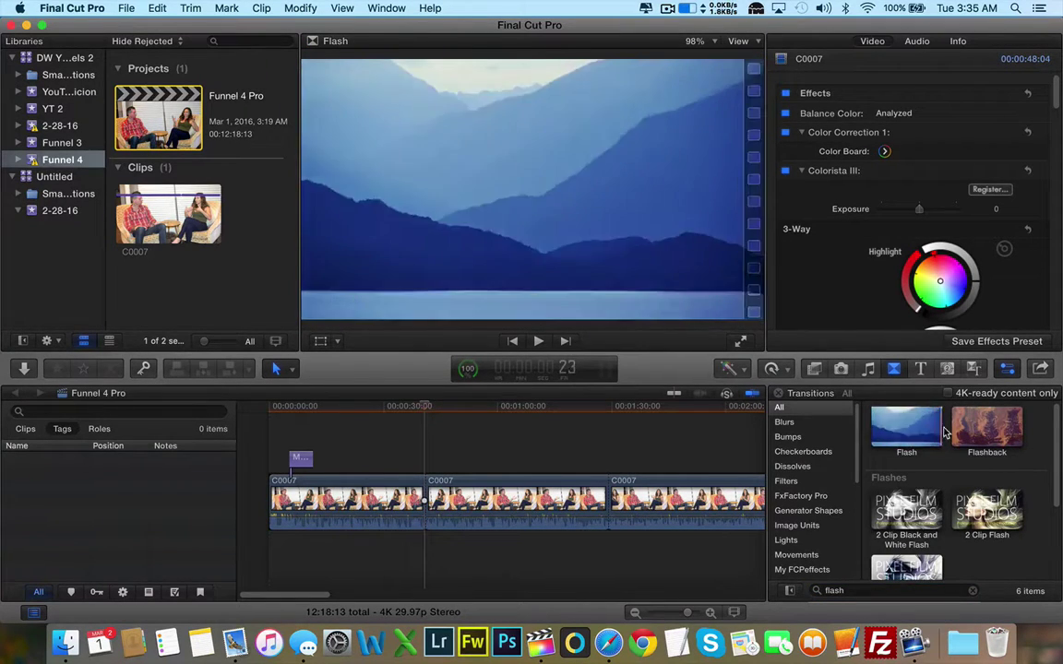
{"action": "left_click_drag", "start_coordinate": [944, 432], "coordinate": [427, 503]}
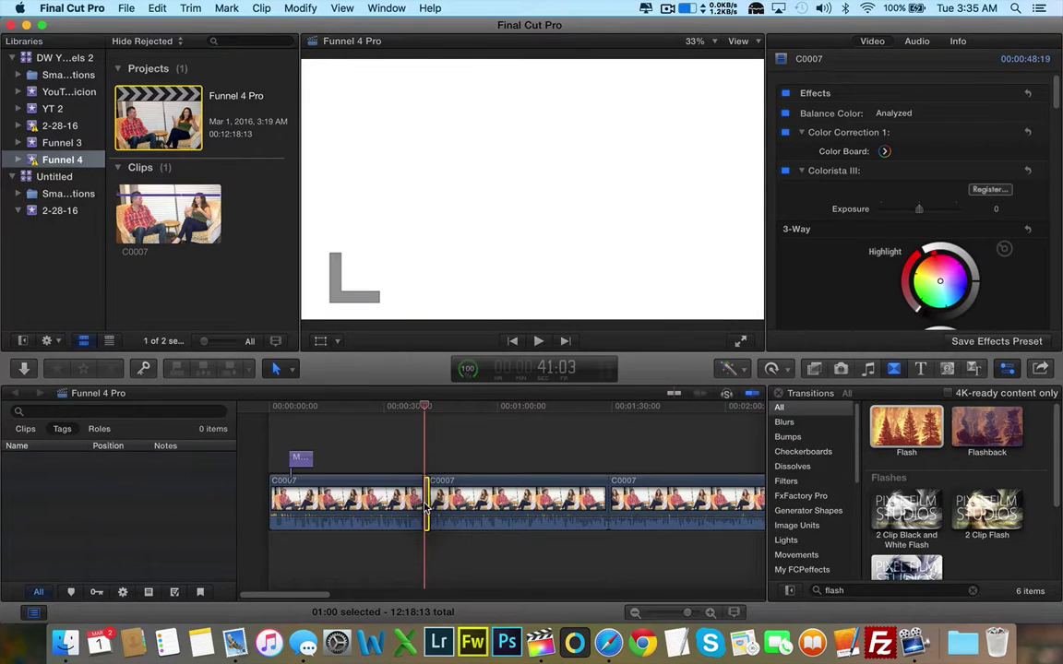
{"action": "left_click", "coordinate": [425, 505]}
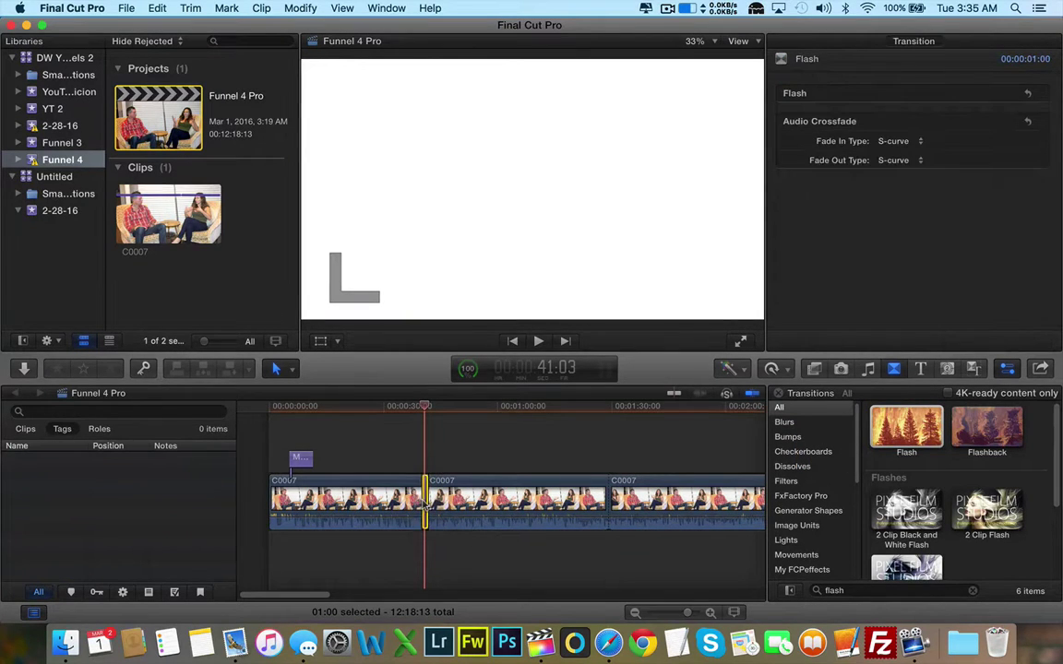
{"action": "left_click", "coordinate": [418, 432]}
{"action": "left_click", "coordinate": [418, 431]}
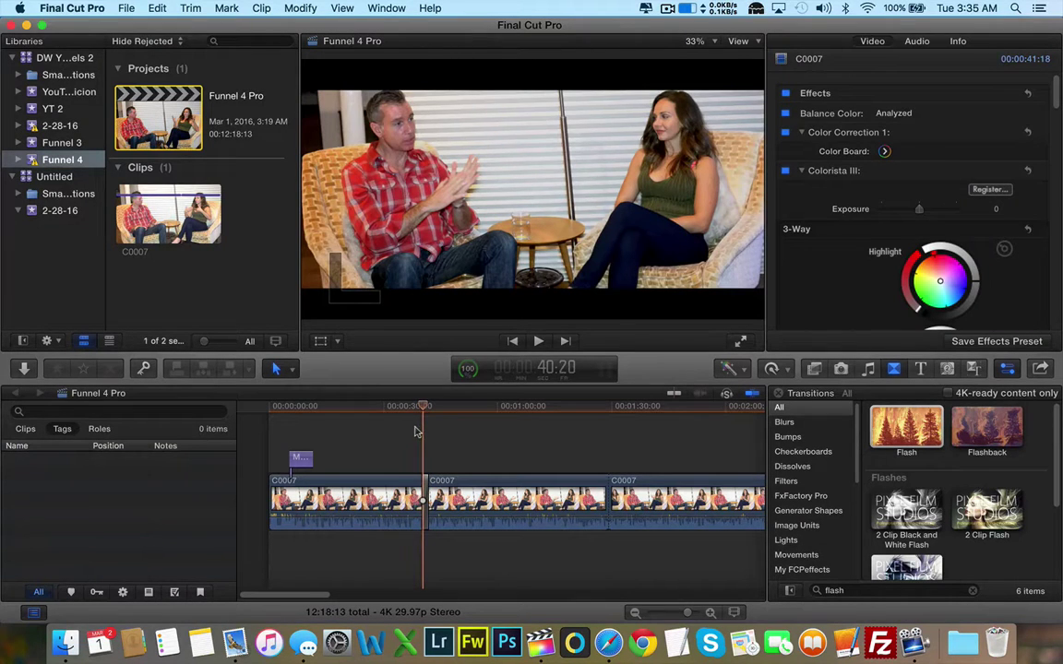
{"action": "key", "text": "Right"}
{"action": "key", "text": "Right"}
{"action": "key", "text": "Right"}
{"action": "key", "text": "Right"}
{"action": "key", "text": "Right"}
{"action": "key", "text": "Right"}
{"action": "key", "text": "Right"}
{"action": "key", "text": "Right"}
{"action": "key", "text": "Right"}
{"action": "key", "text": "Right"}
{"action": "key", "text": "Right"}
{"action": "key", "text": "Right"}
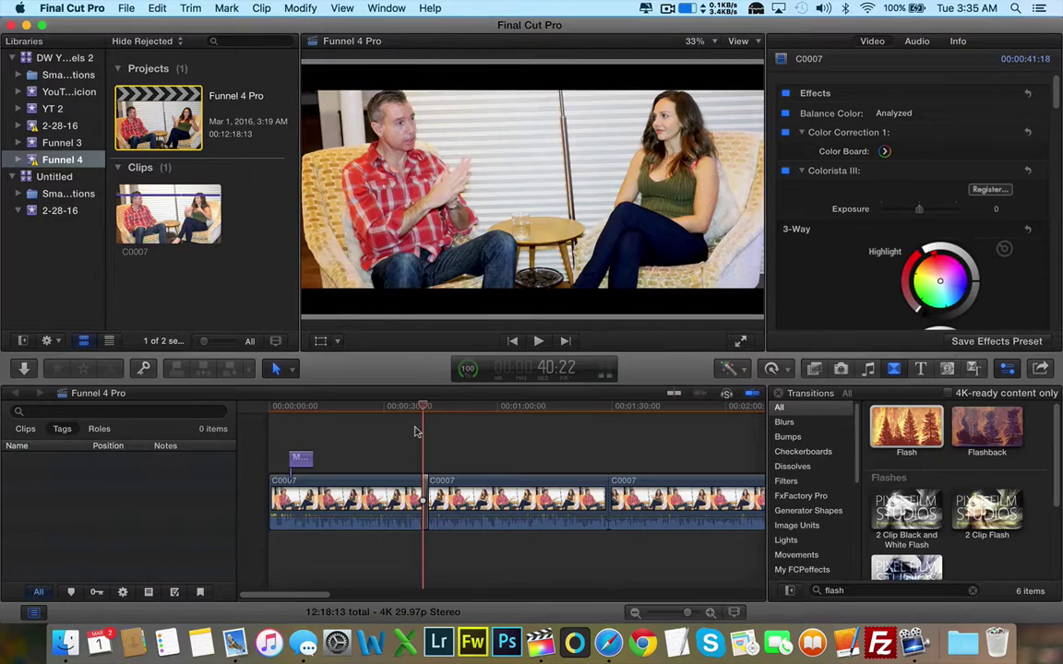
{"action": "key", "text": "Right"}
{"action": "key", "text": "Right"}
{"action": "key", "text": "Right"}
{"action": "key", "text": "Right"}
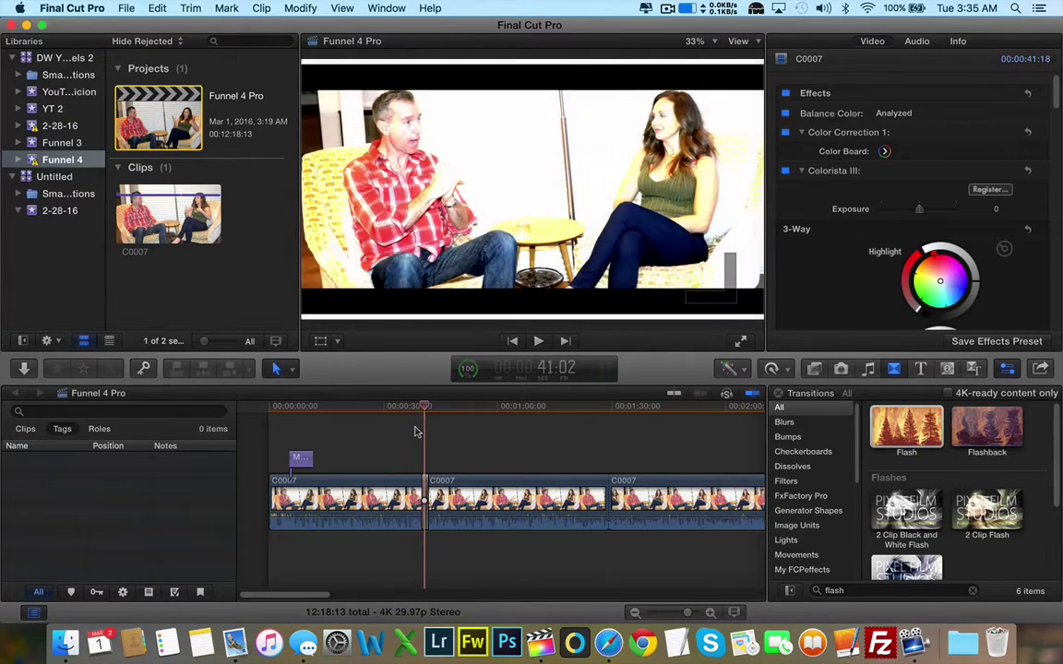
{"action": "key", "text": "Right"}
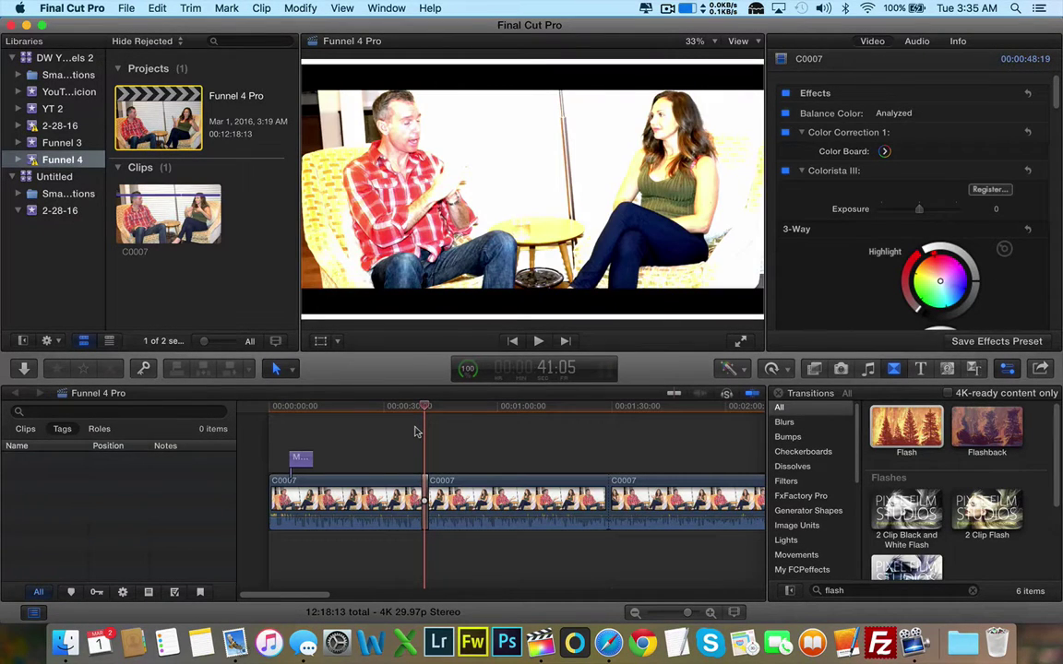
{"action": "key", "text": "Right"}
{"action": "key", "text": "Right"}
{"action": "key", "text": "Right"}
{"action": "key", "text": "Right"}
{"action": "key", "text": "Right"}
{"action": "key", "text": "Right"}
{"action": "key", "text": "Right"}
{"action": "key", "text": "Right"}
{"action": "key", "text": "Right"}
{"action": "key", "text": "Right"}
{"action": "key", "text": "Right"}
{"action": "key", "text": "Right"}
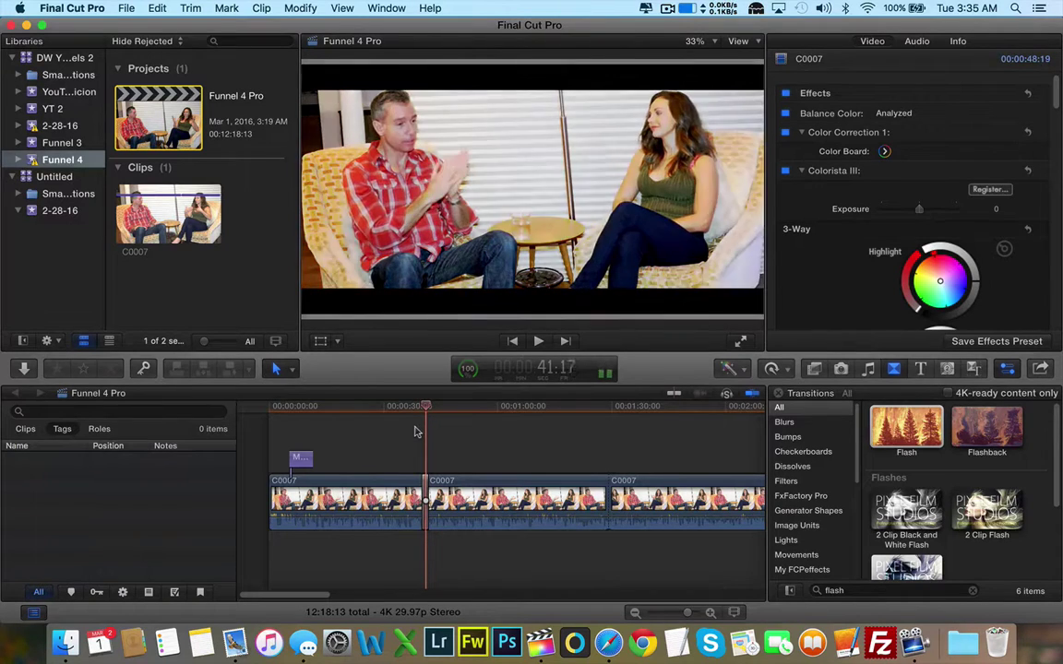
{"action": "key", "text": "Right"}
{"action": "key", "text": "Right"}
{"action": "key", "text": "Right"}
{"action": "key", "text": "Right"}
{"action": "key", "text": "Right"}
{"action": "key", "text": "Right"}
{"action": "key", "text": "Right"}
{"action": "key", "text": "Right"}
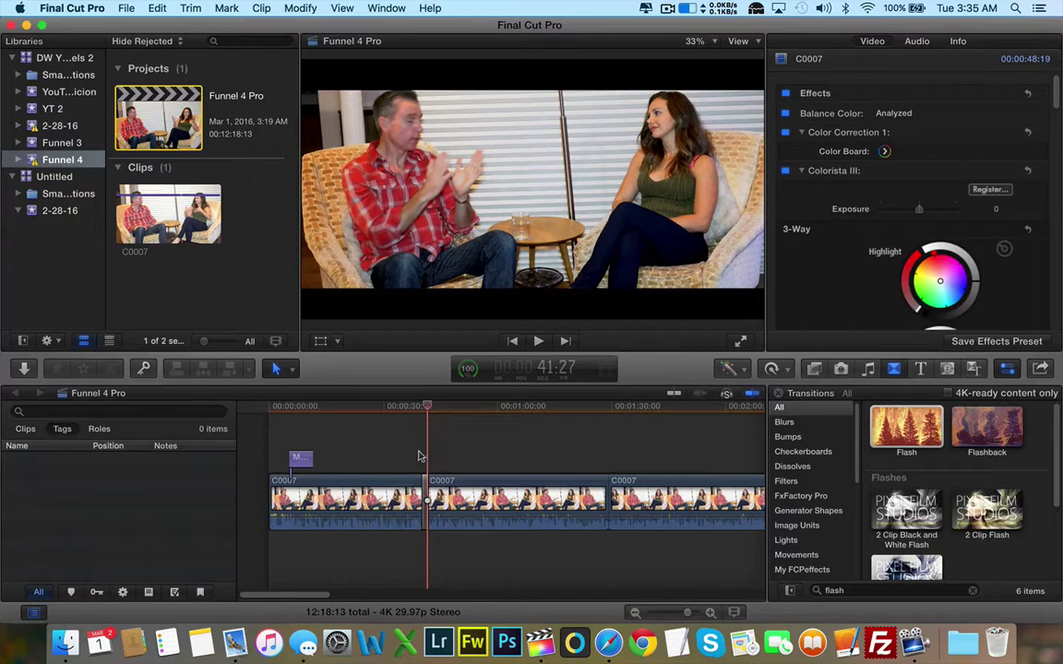
{"action": "left_click", "coordinate": [425, 484]}
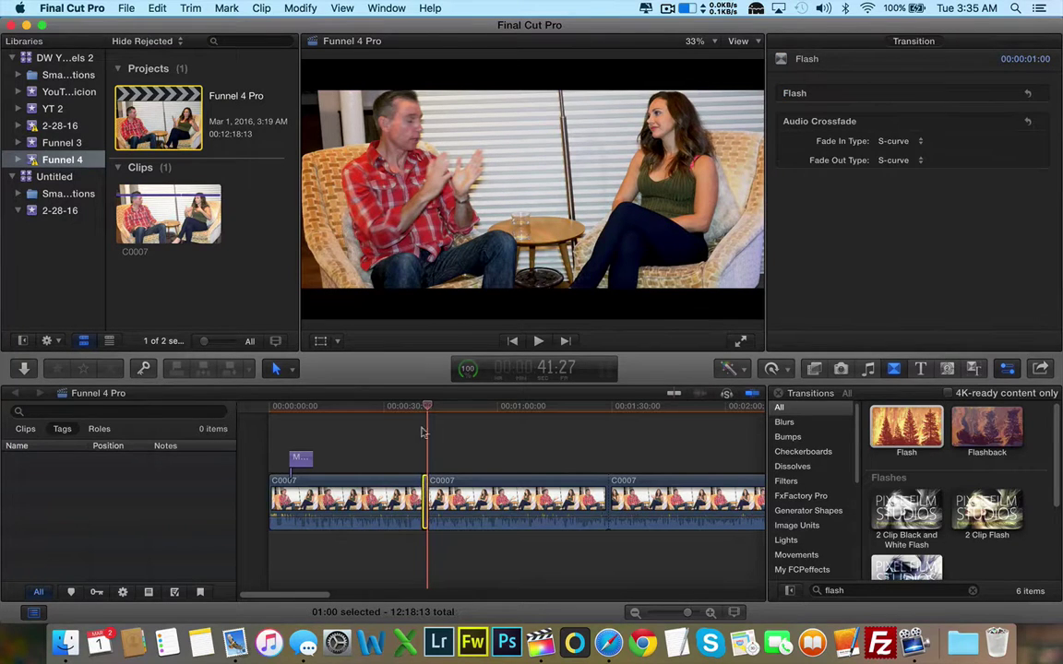
{"action": "left_click", "coordinate": [421, 431]}
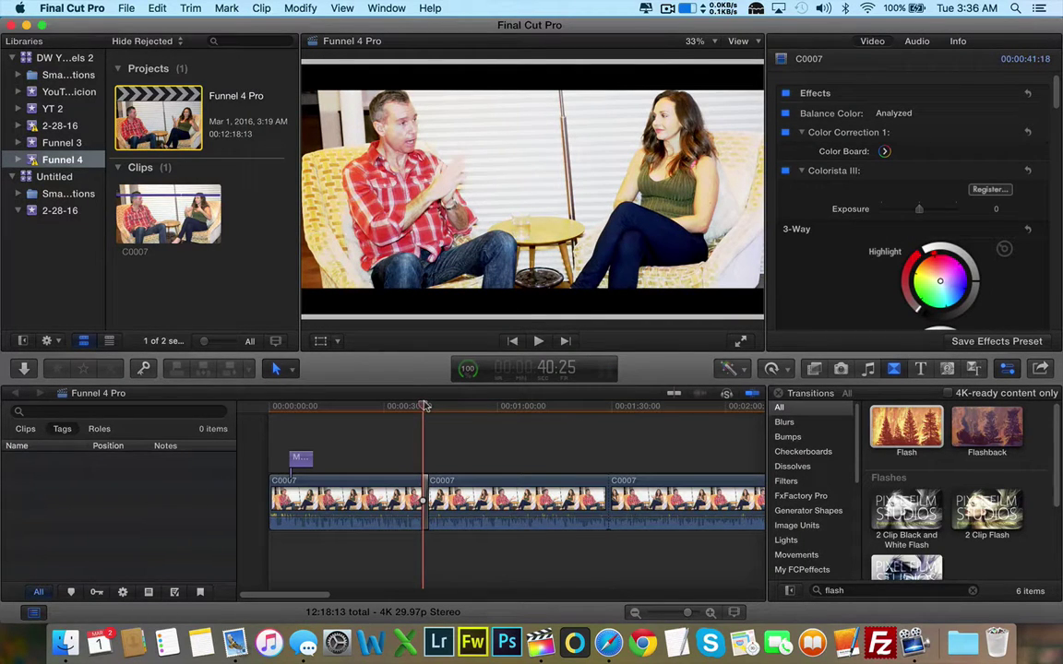
{"action": "left_click", "coordinate": [441, 407]}
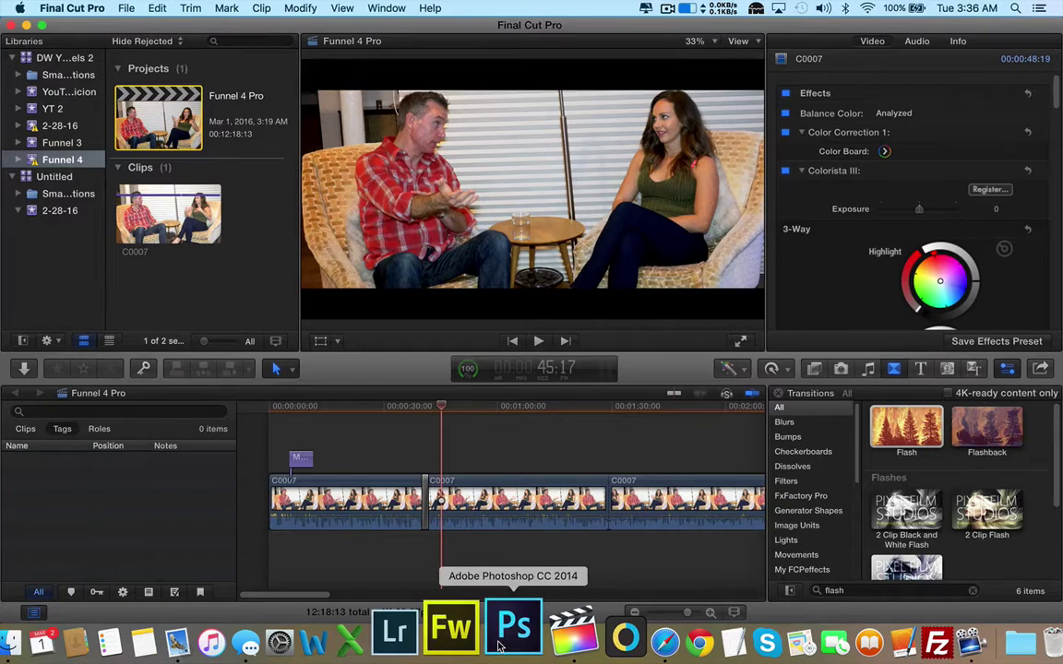
In Fireworks, create a new PNG document 1920 wide by 1080 high.
{"action": "left_click", "coordinate": [461, 635]}
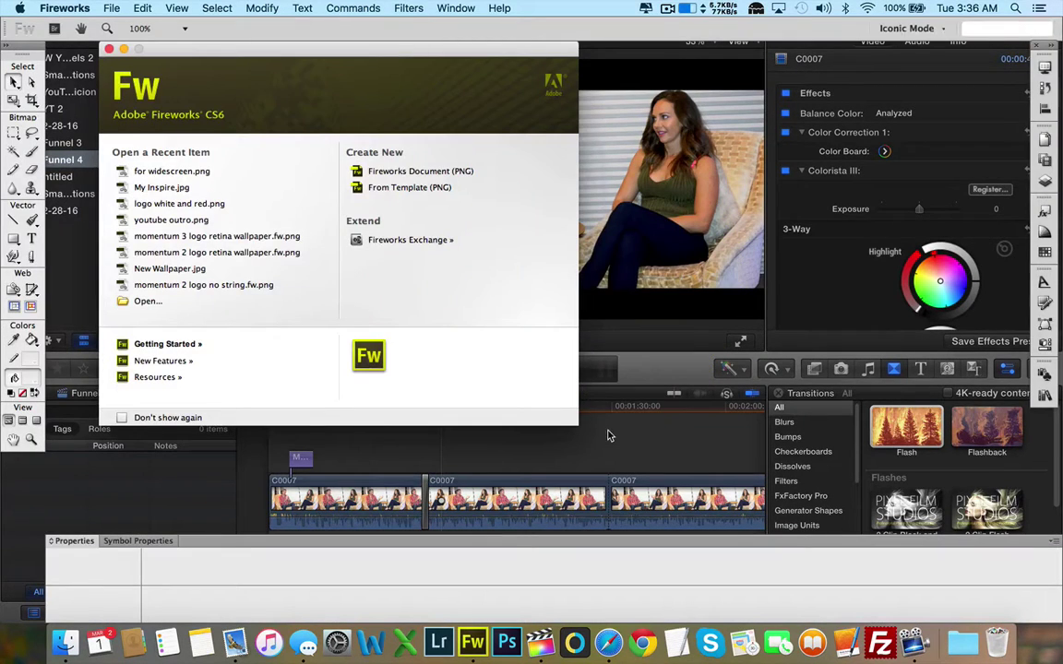
{"action": "left_click", "coordinate": [405, 175]}
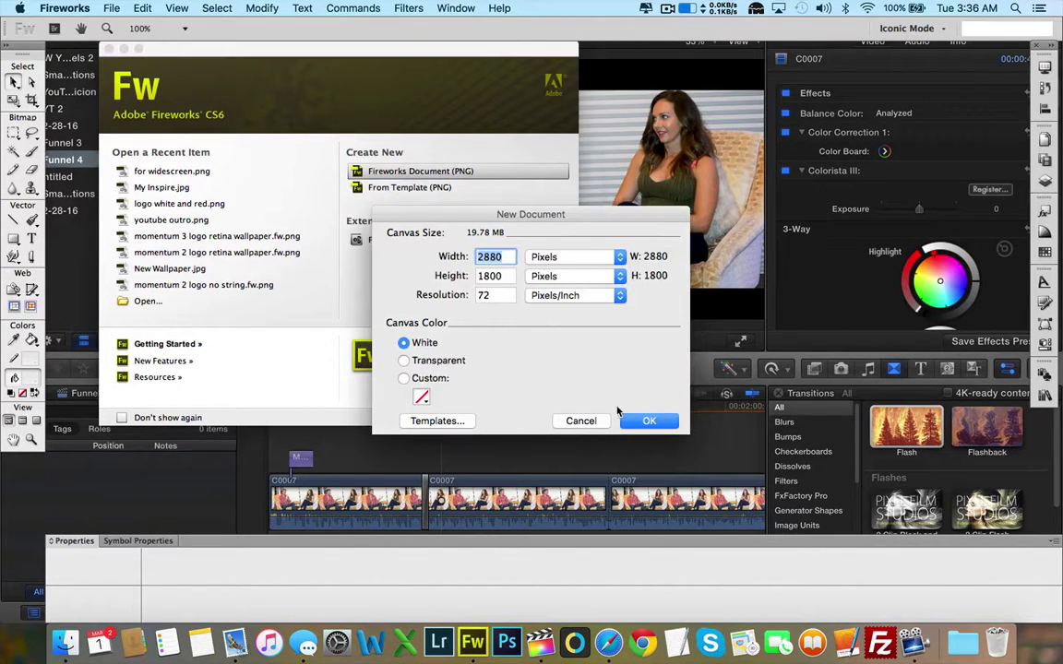
{"action": "left_click", "coordinate": [499, 258]}
{"action": "left_click_drag", "start_coordinate": [499, 257], "coordinate": [465, 258]}
{"action": "type", "text": "1920"}
{"action": "key", "text": "Tab"}
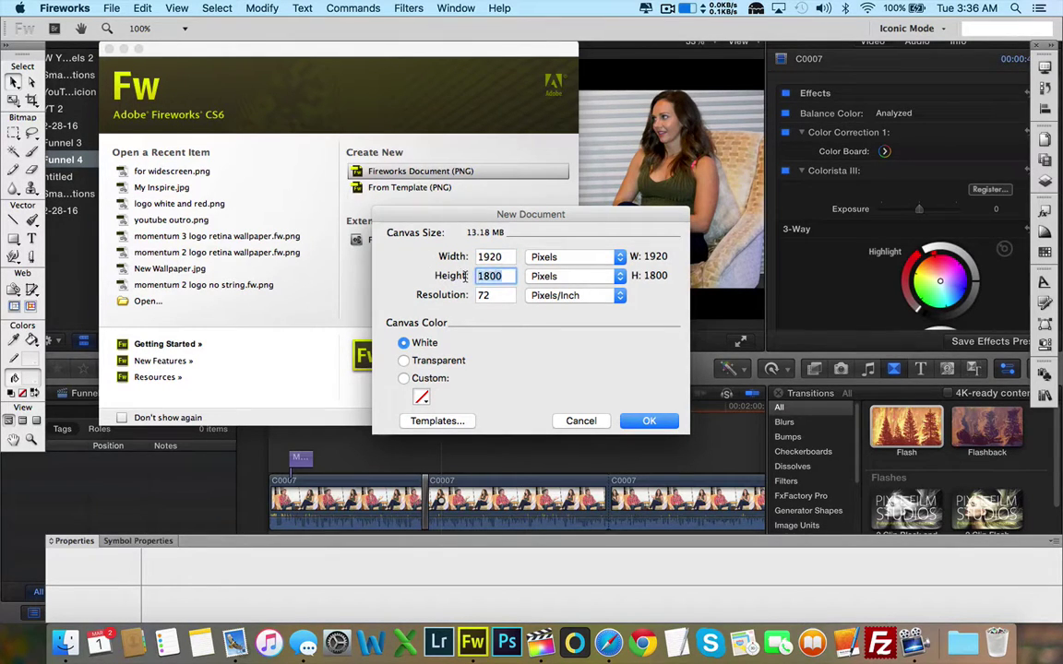
{"action": "type", "text": "1080"}
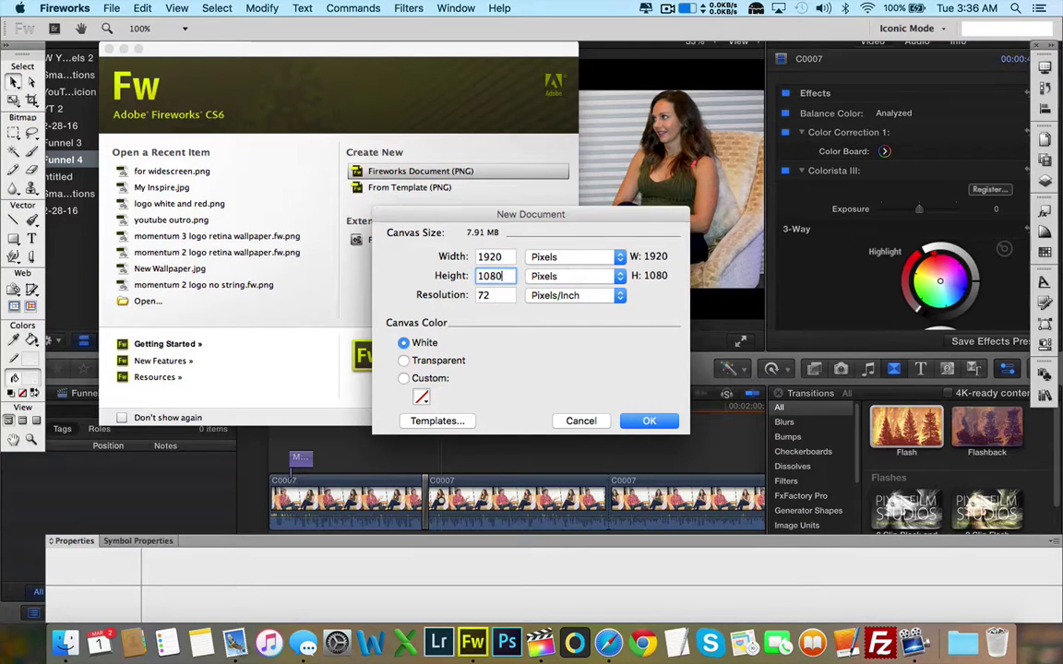
{"action": "left_click", "coordinate": [649, 420]}
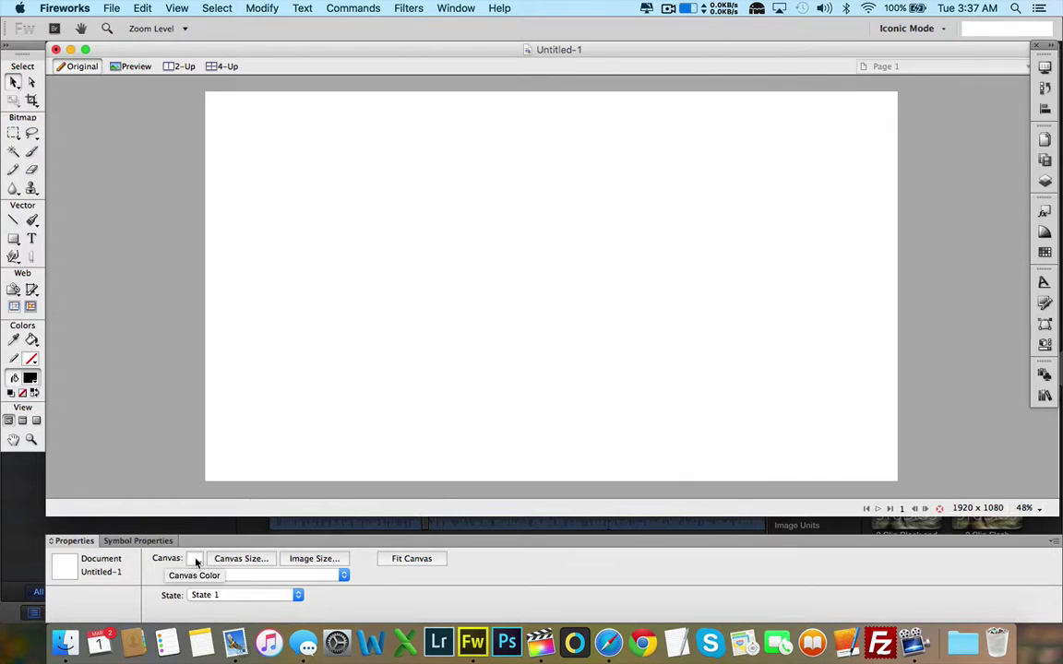
Make the canvas transparent and draw a black-filled rectangle across its top edge.
{"action": "left_click", "coordinate": [196, 560]}
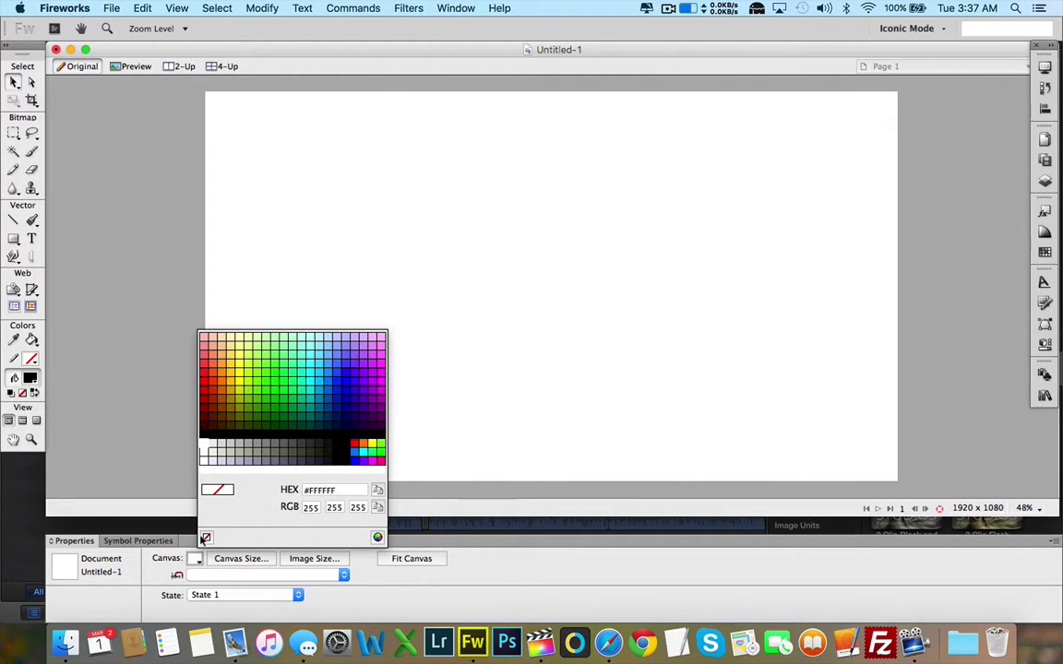
{"action": "left_click", "coordinate": [207, 538]}
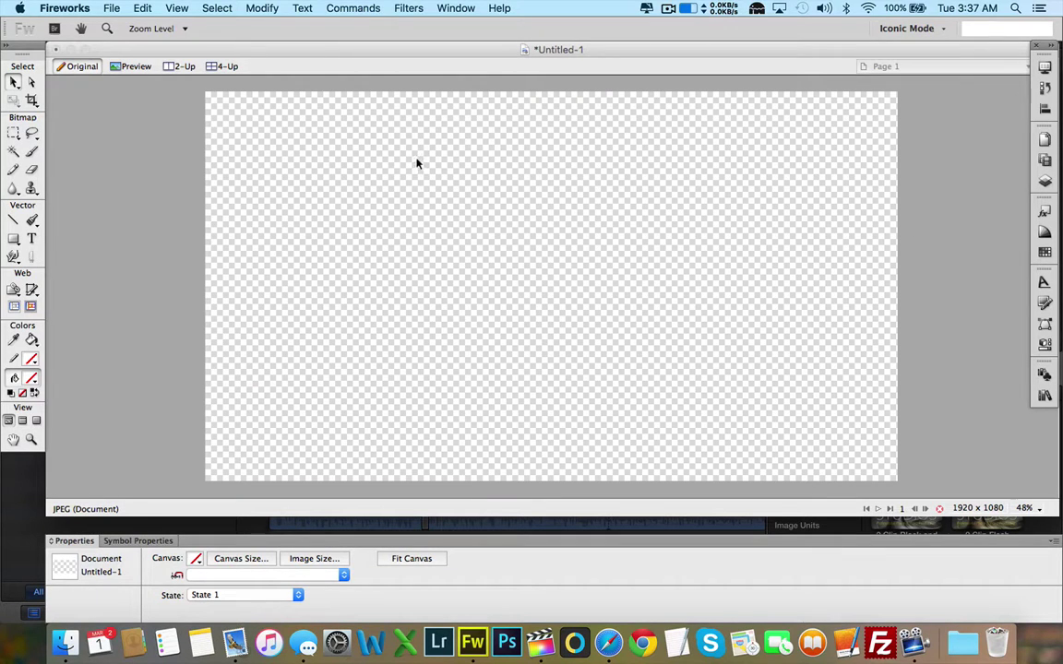
{"action": "left_click", "coordinate": [14, 238]}
{"action": "left_click_drag", "start_coordinate": [195, 87], "coordinate": [911, 183]}
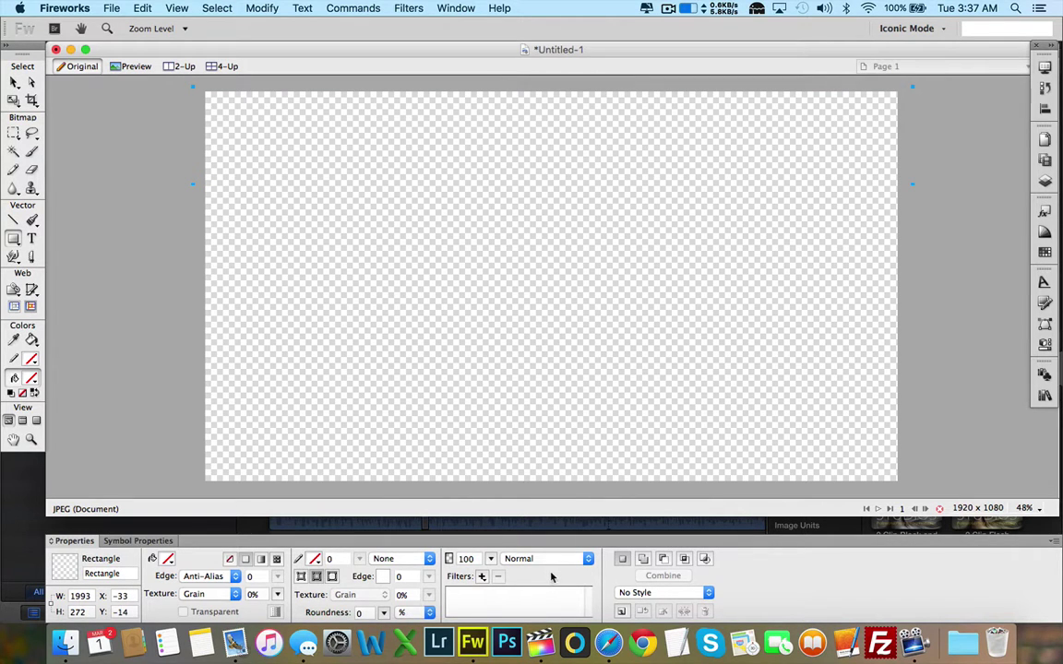
{"action": "left_click", "coordinate": [167, 559]}
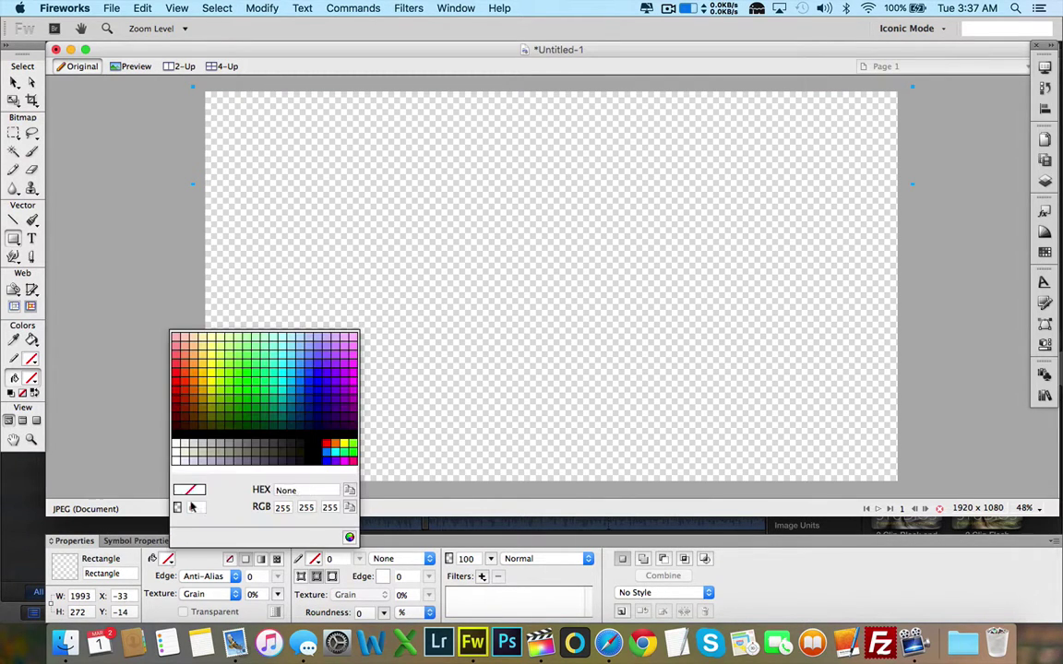
{"action": "left_click", "coordinate": [173, 437]}
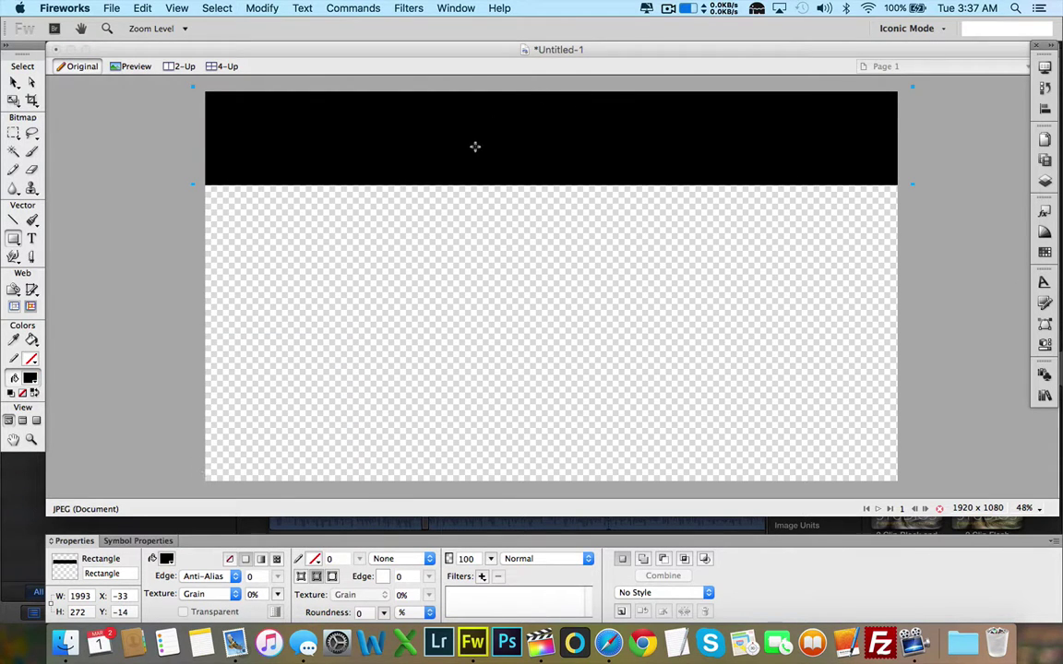
Duplicate the black bar down to the bottom edge of the canvas.
{"action": "left_click", "coordinate": [13, 82]}
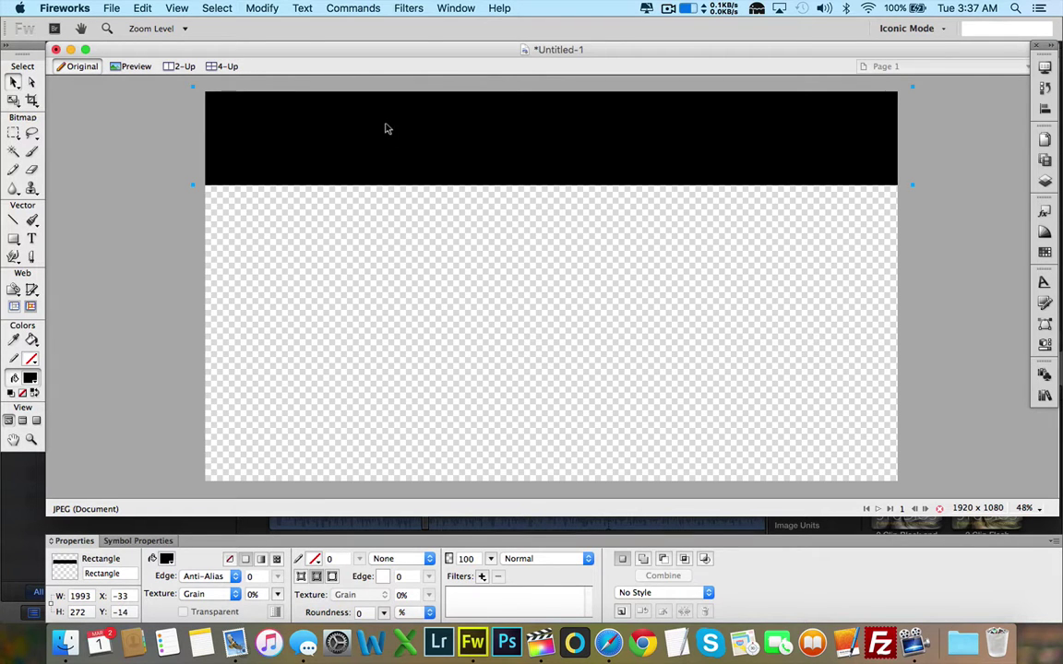
{"action": "left_click_drag", "start_coordinate": [386, 135], "coordinate": [389, 433]}
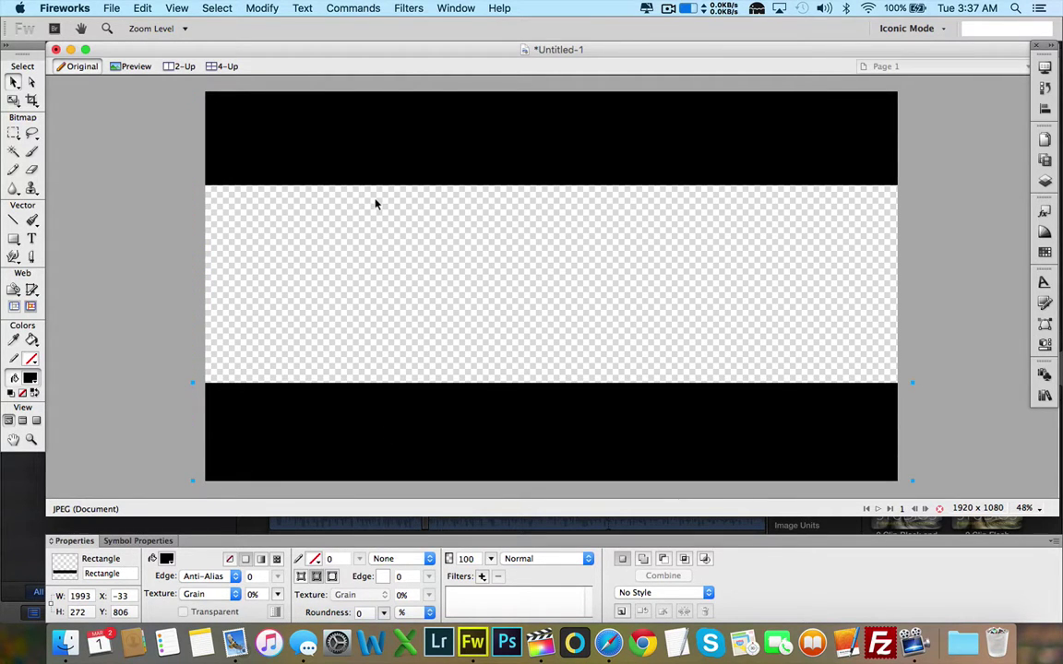
{"action": "left_click", "coordinate": [115, 7]}
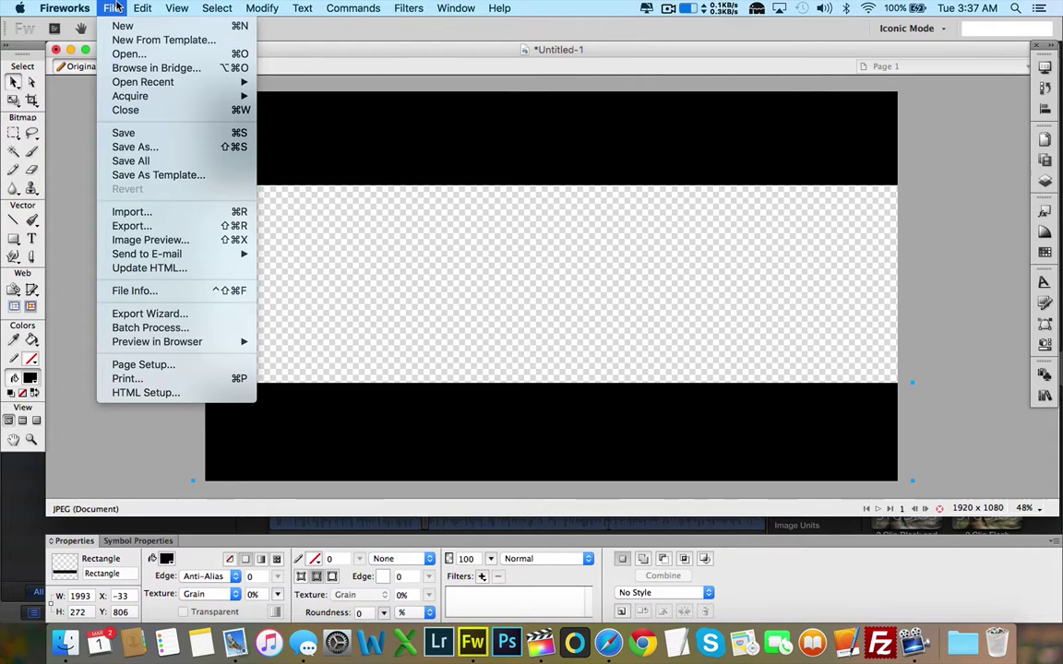
{"action": "left_click", "coordinate": [139, 147]}
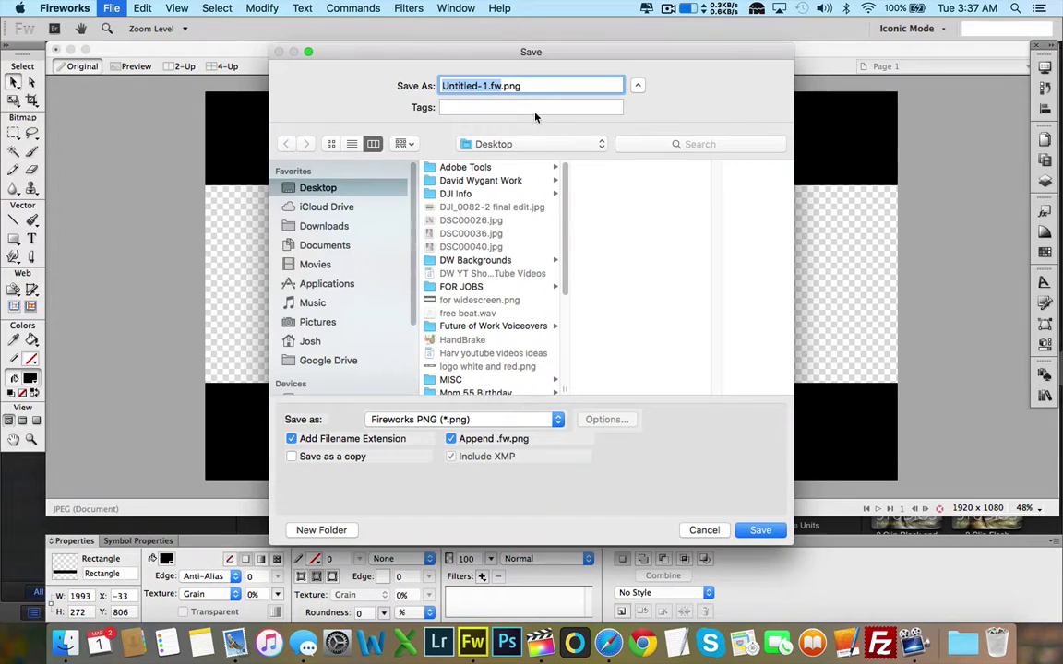
Save the Fireworks document under the name 'Letterbox test'.
{"action": "type", "text": "Letterb"}
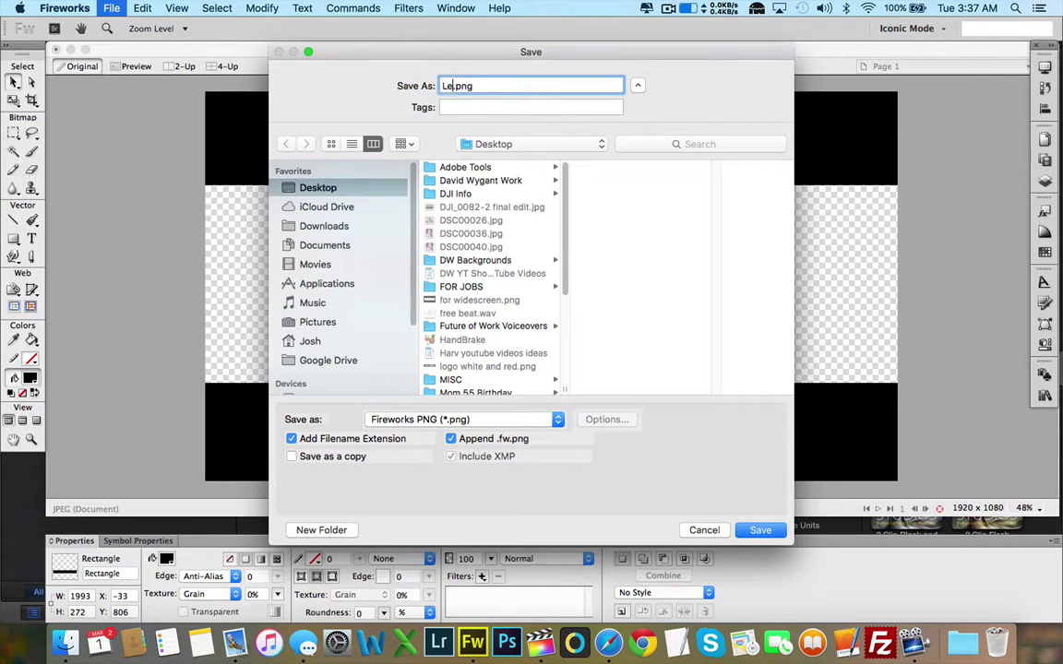
{"action": "type", "text": "ox test"}
{"action": "key", "text": "Return"}
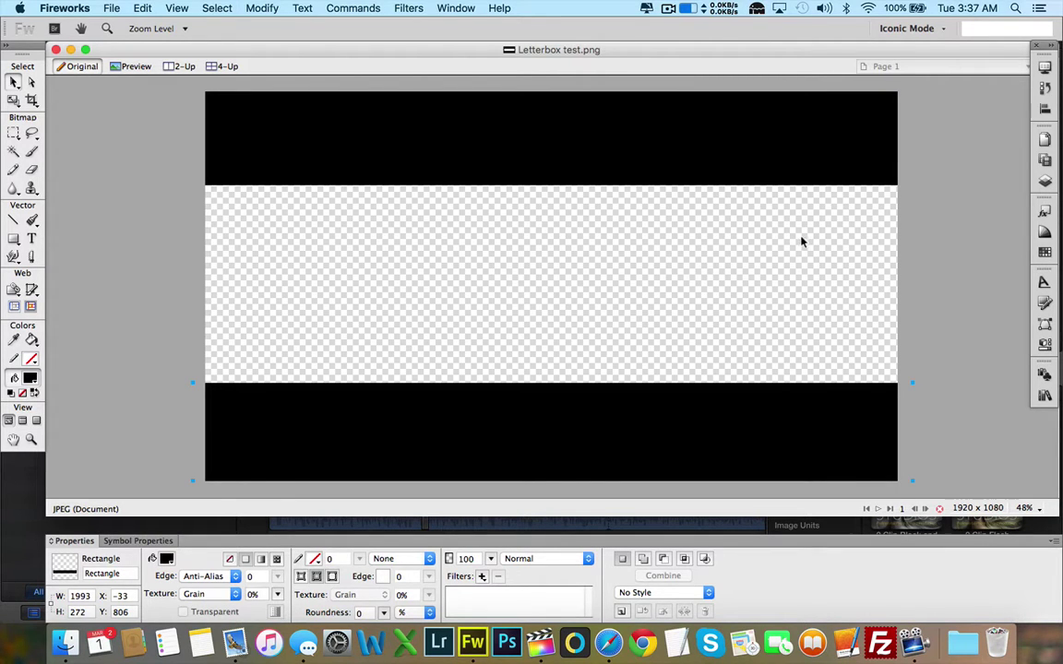
Quit Fireworks and import Letterbox test.png from the desktop into the Funnel 4 event.
{"action": "left_click", "coordinate": [45, 8]}
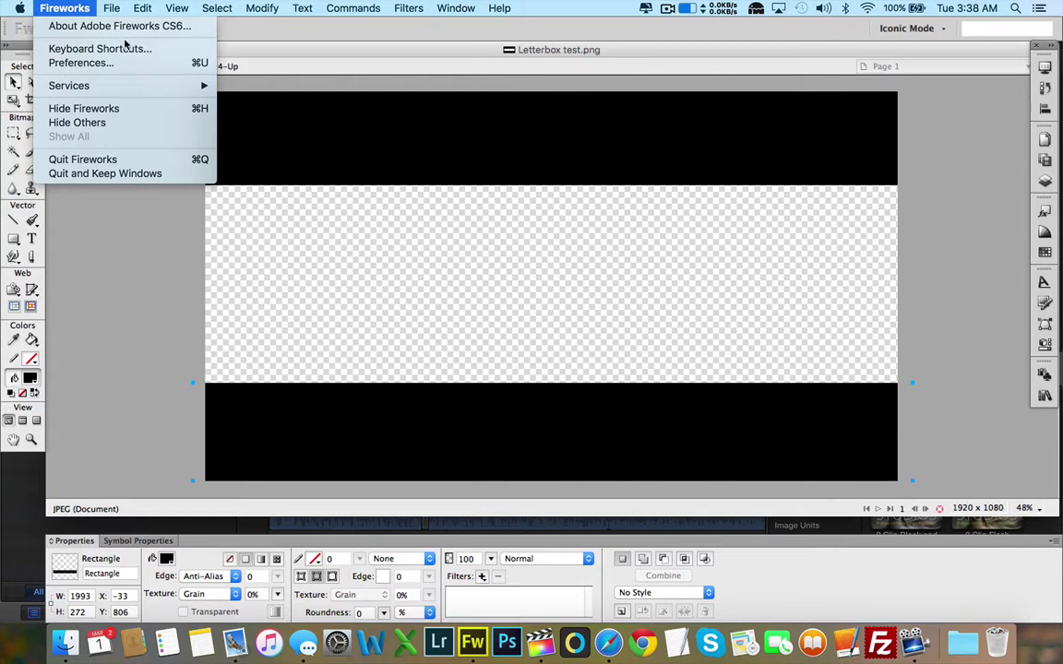
{"action": "left_click", "coordinate": [90, 160]}
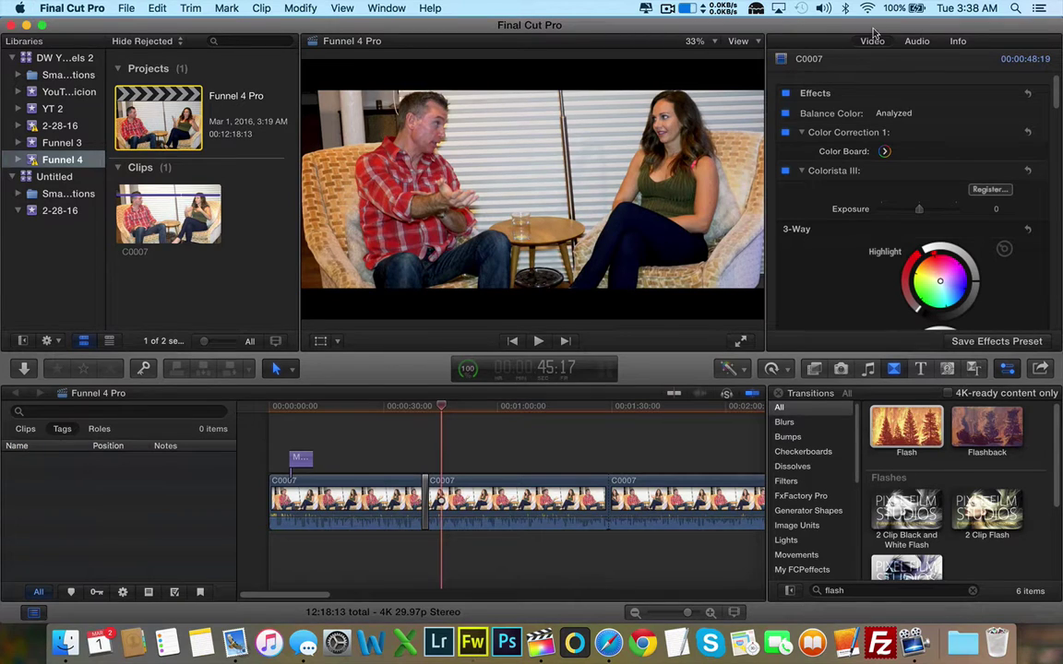
{"action": "left_click_drag", "start_coordinate": [874, 33], "coordinate": [714, 44]}
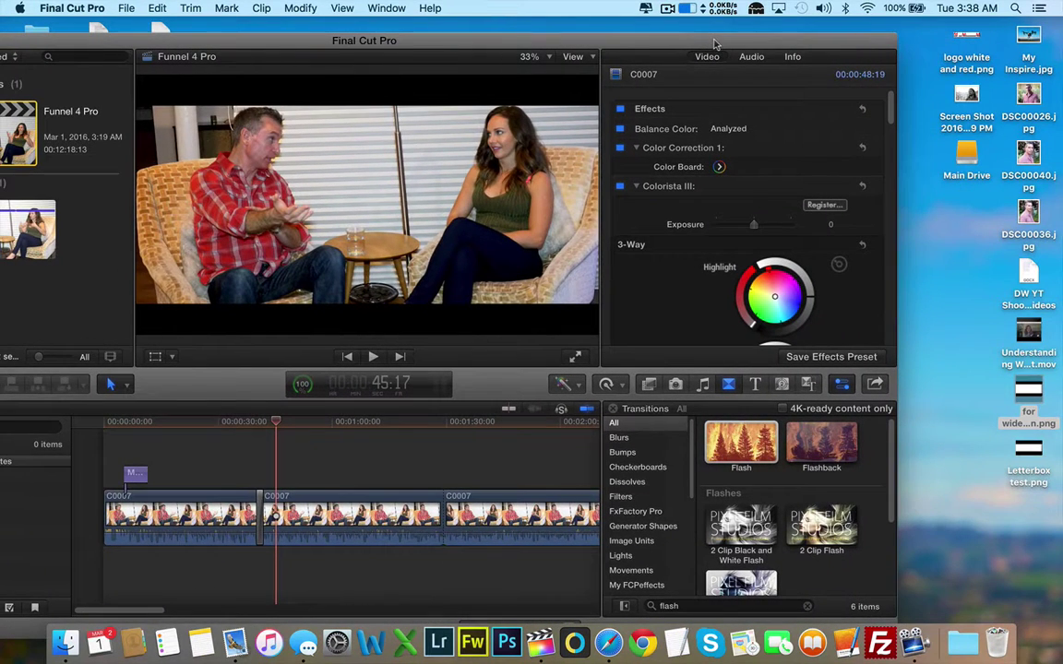
{"action": "left_click_drag", "start_coordinate": [1024, 450], "coordinate": [201, 456]}
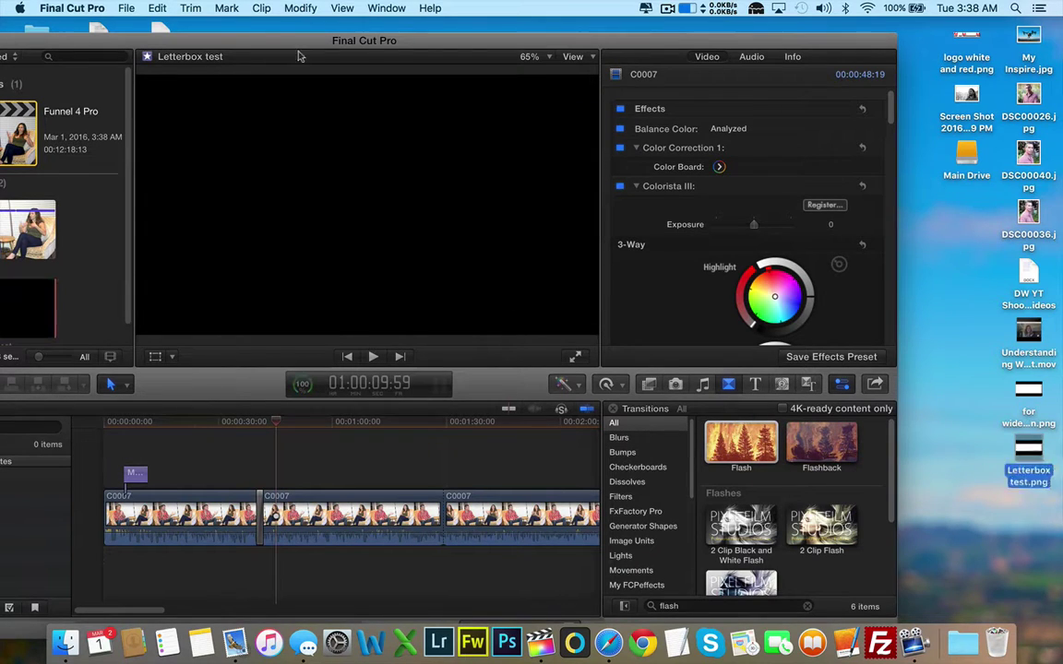
{"action": "double_click", "coordinate": [267, 41]}
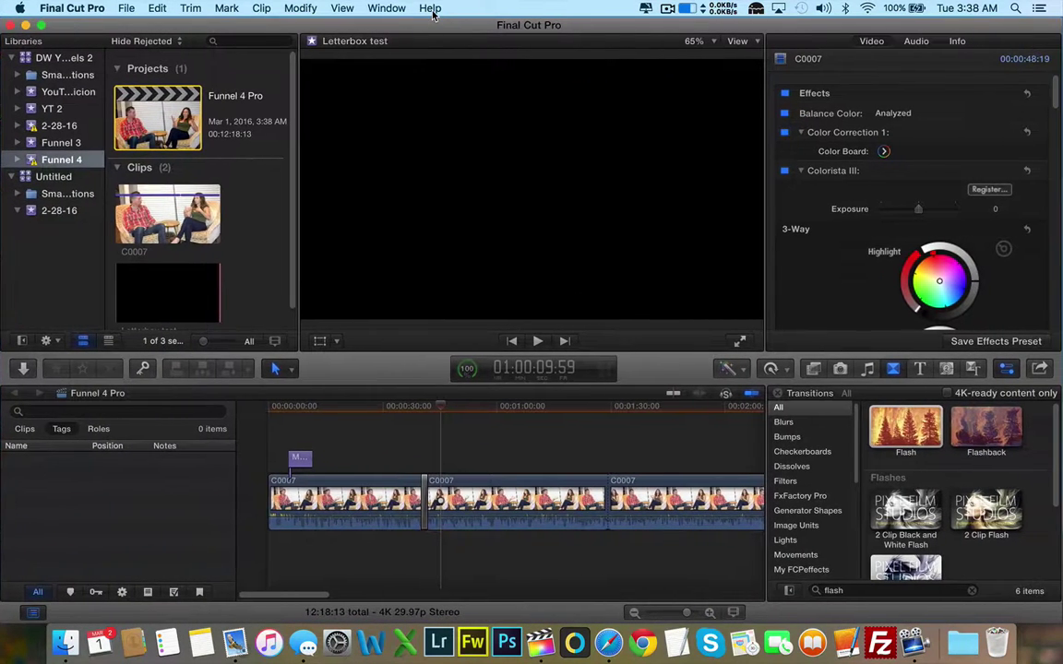
{"action": "scroll", "coordinate": [247, 282], "scroll_direction": "down", "scroll_amount": 1}
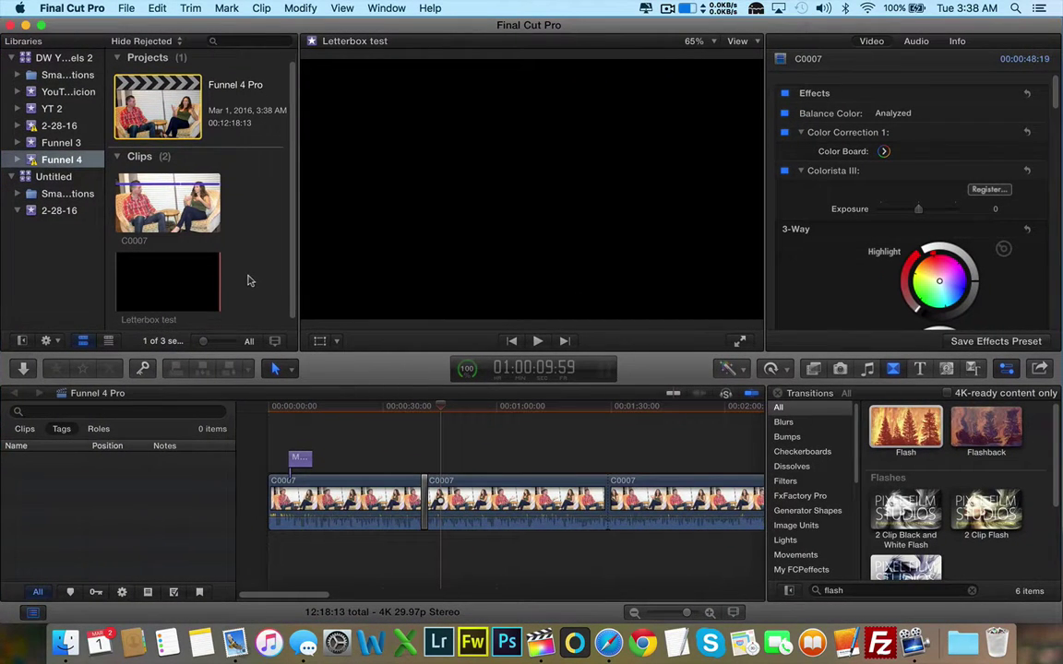
{"action": "left_click", "coordinate": [157, 281]}
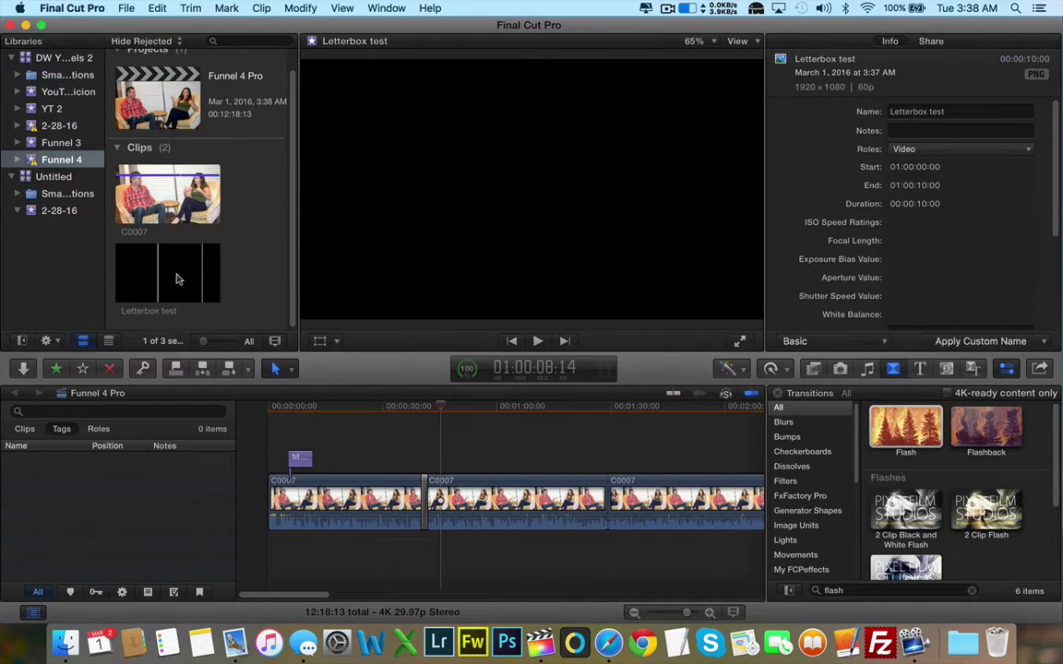
Connect the Letterbox test clip above the interview footage in the timeline.
{"action": "left_click_drag", "start_coordinate": [116, 245], "coordinate": [447, 446]}
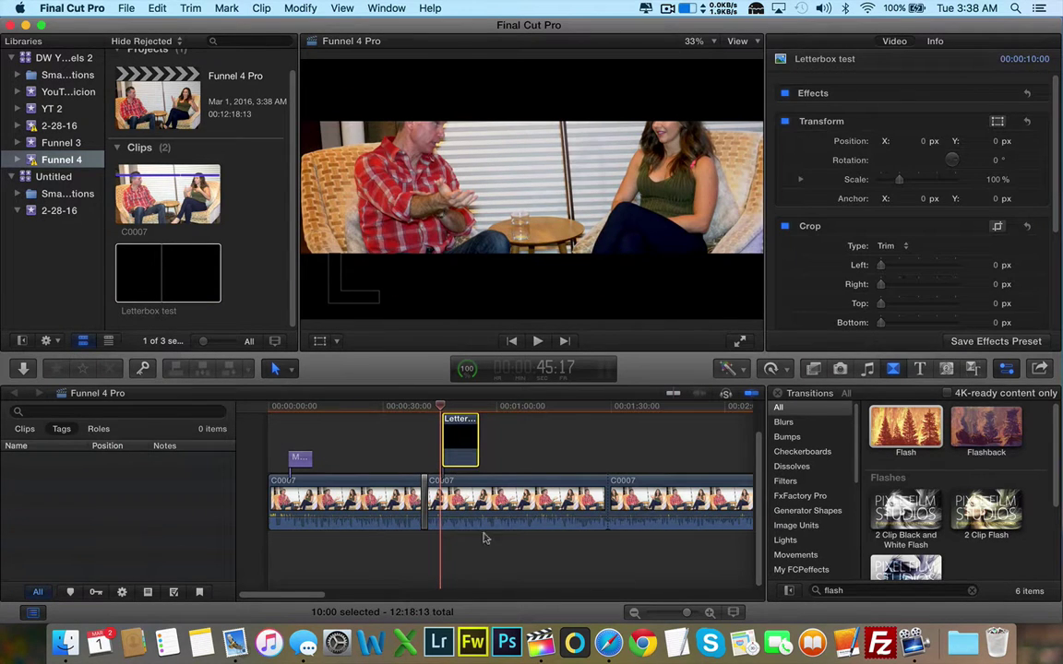
{"action": "left_click", "coordinate": [343, 490]}
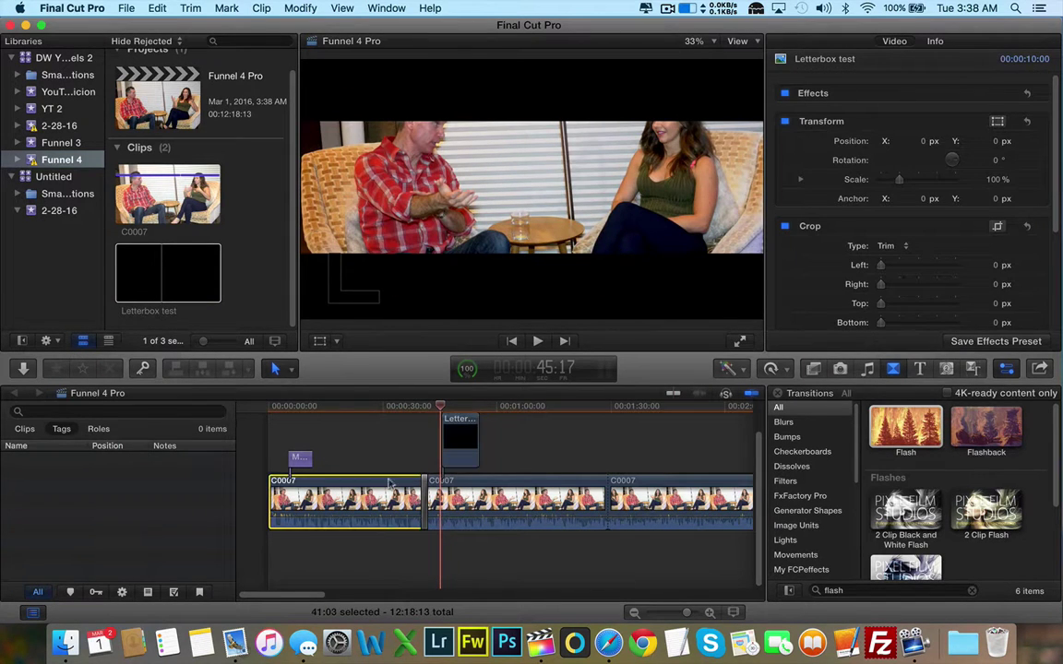
{"action": "left_click", "coordinate": [365, 409]}
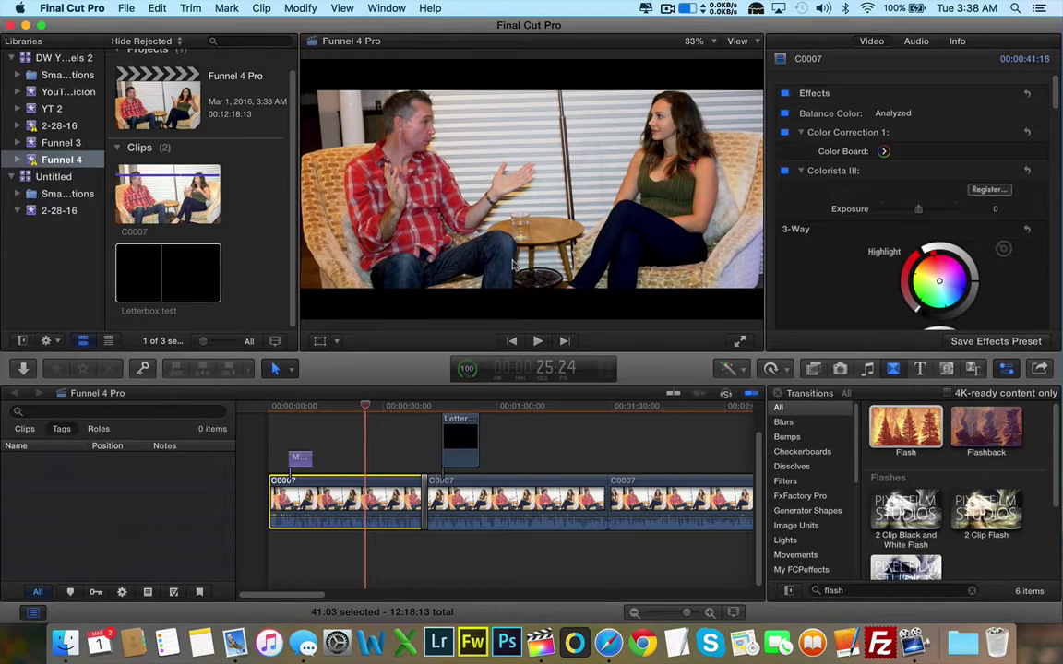
Delete the Letterbox effect from the first C0007 clip and slide the overlay earlier.
{"action": "scroll", "coordinate": [968, 187], "scroll_direction": "down", "scroll_amount": 5}
{"action": "scroll", "coordinate": [969, 188], "scroll_direction": "down", "scroll_amount": 10}
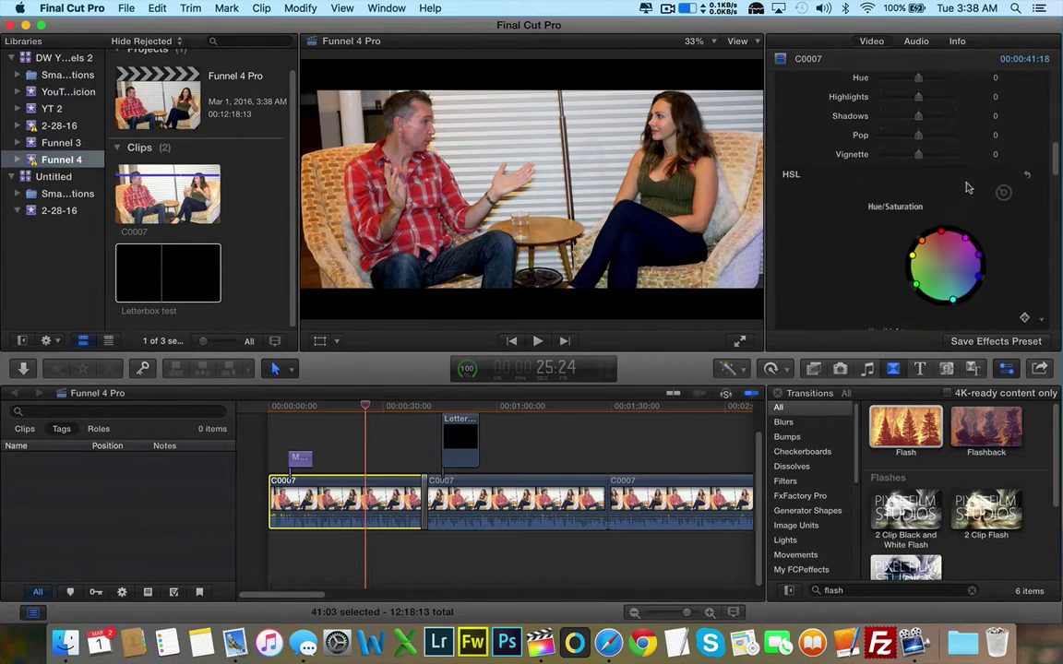
{"action": "scroll", "coordinate": [967, 187], "scroll_direction": "down", "scroll_amount": 3}
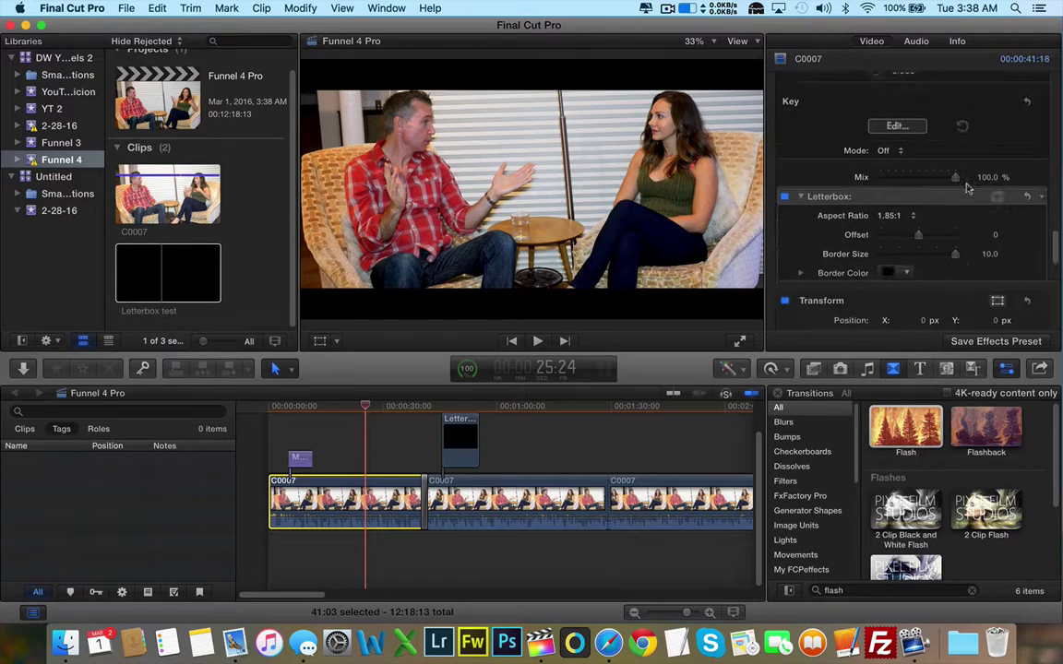
{"action": "left_click", "coordinate": [854, 198]}
{"action": "key", "text": "Delete"}
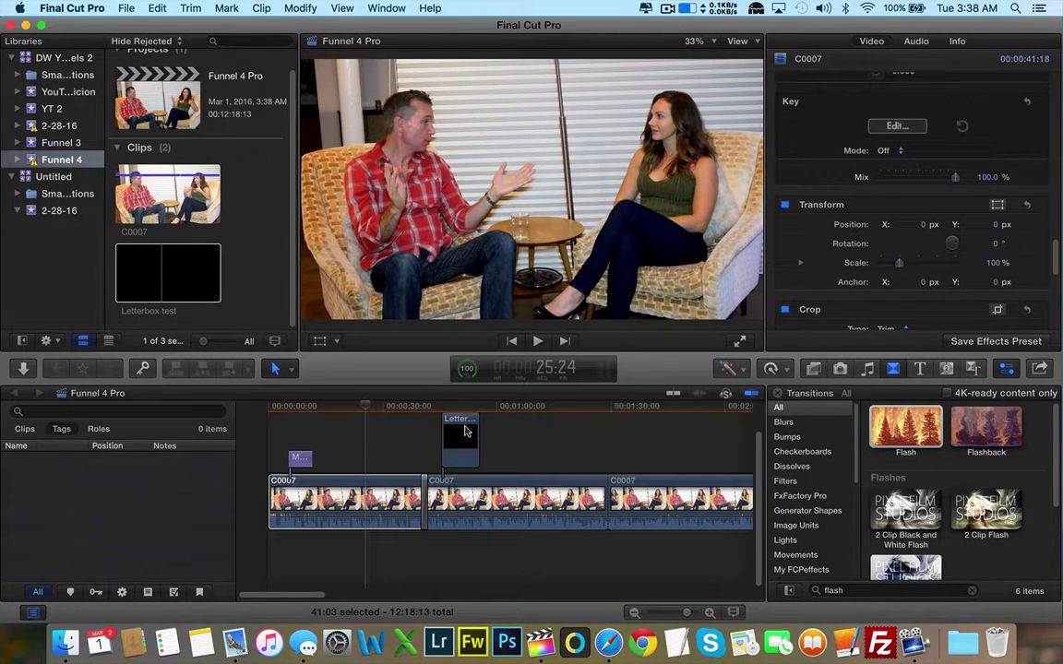
{"action": "left_click_drag", "start_coordinate": [466, 436], "coordinate": [391, 436]}
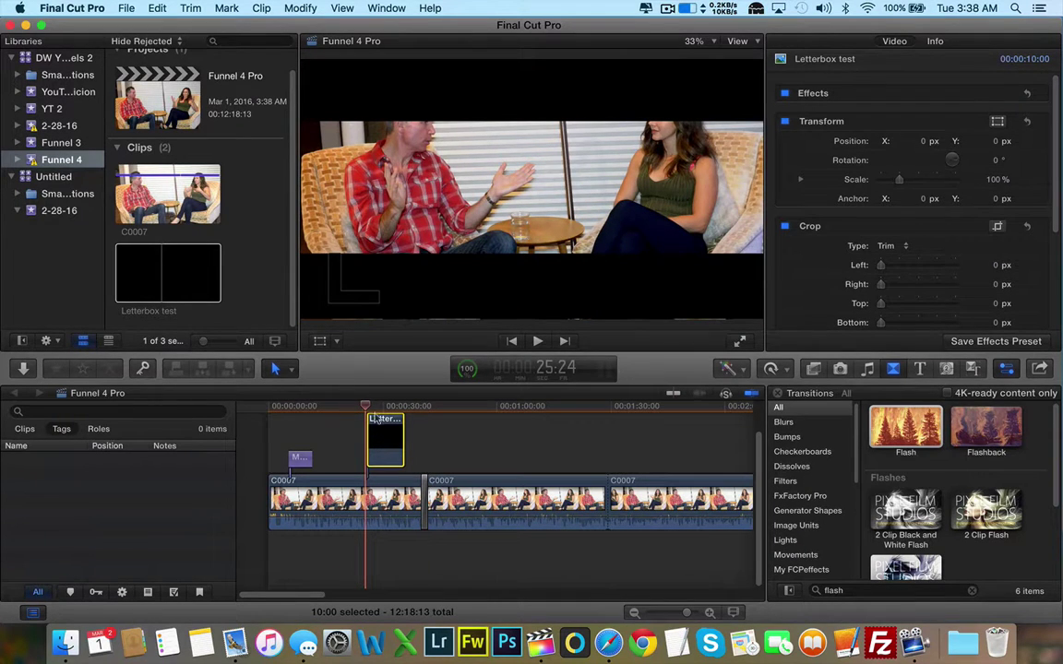
Scale the Letterbox test overlay to 154.07%, extend it to 12:08 and move it across the cut.
{"action": "left_click", "coordinate": [381, 409]}
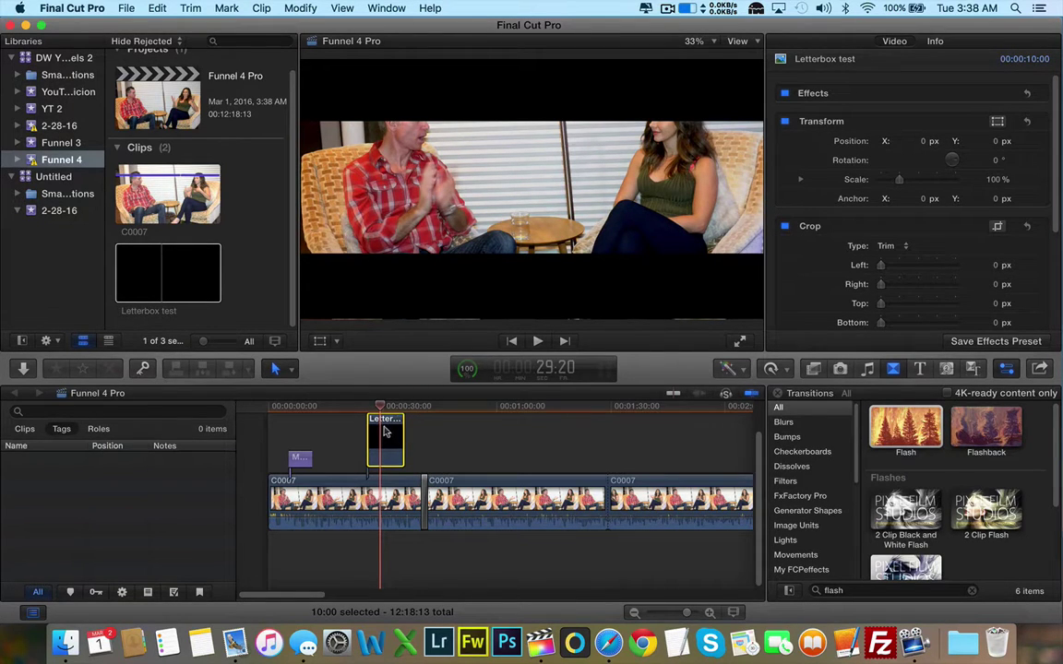
{"action": "left_click", "coordinate": [340, 342]}
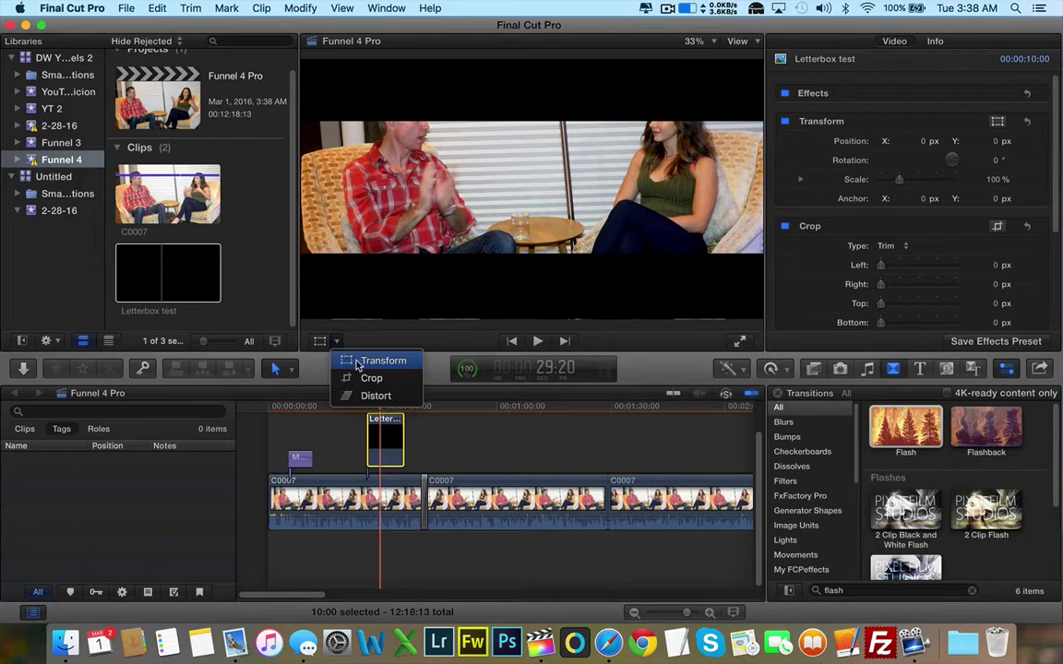
{"action": "left_click", "coordinate": [373, 361]}
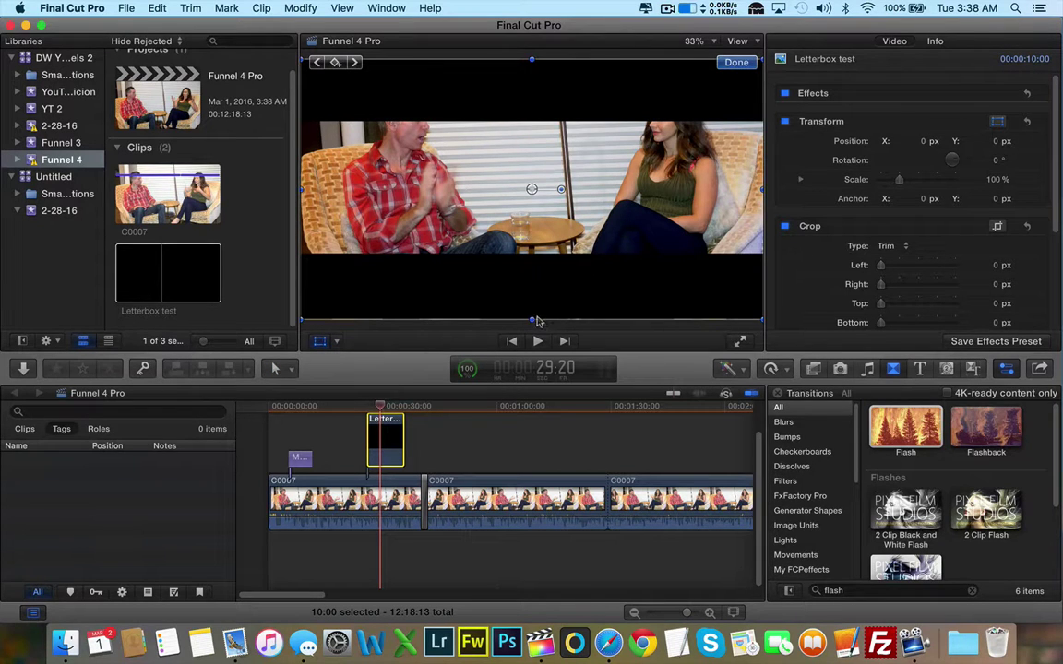
{"action": "left_click_drag", "start_coordinate": [532, 319], "coordinate": [538, 393]}
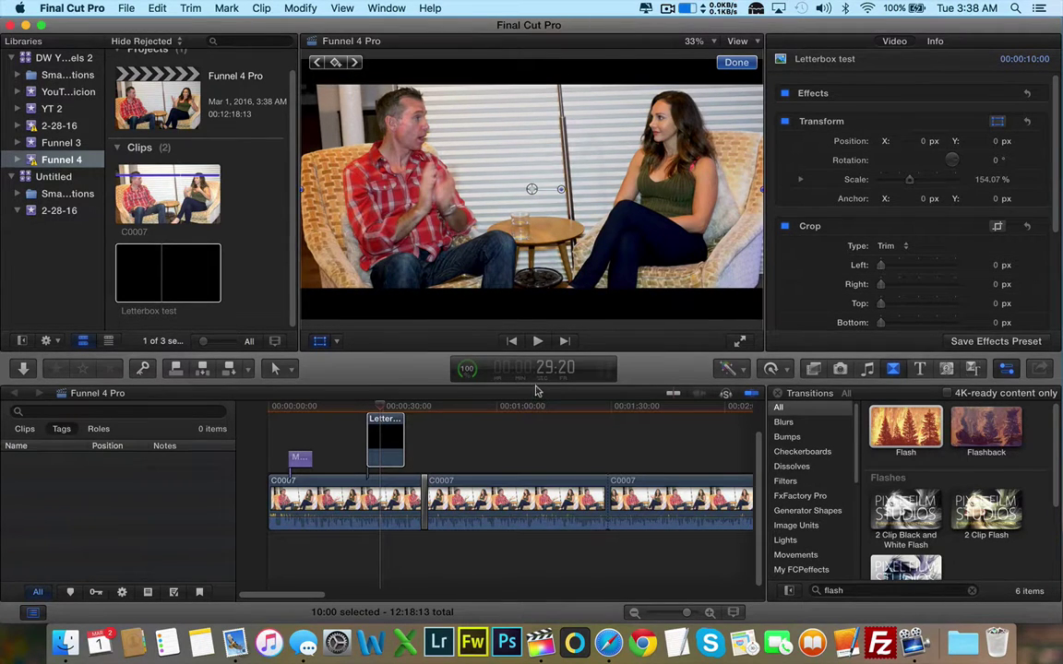
{"action": "left_click", "coordinate": [736, 62]}
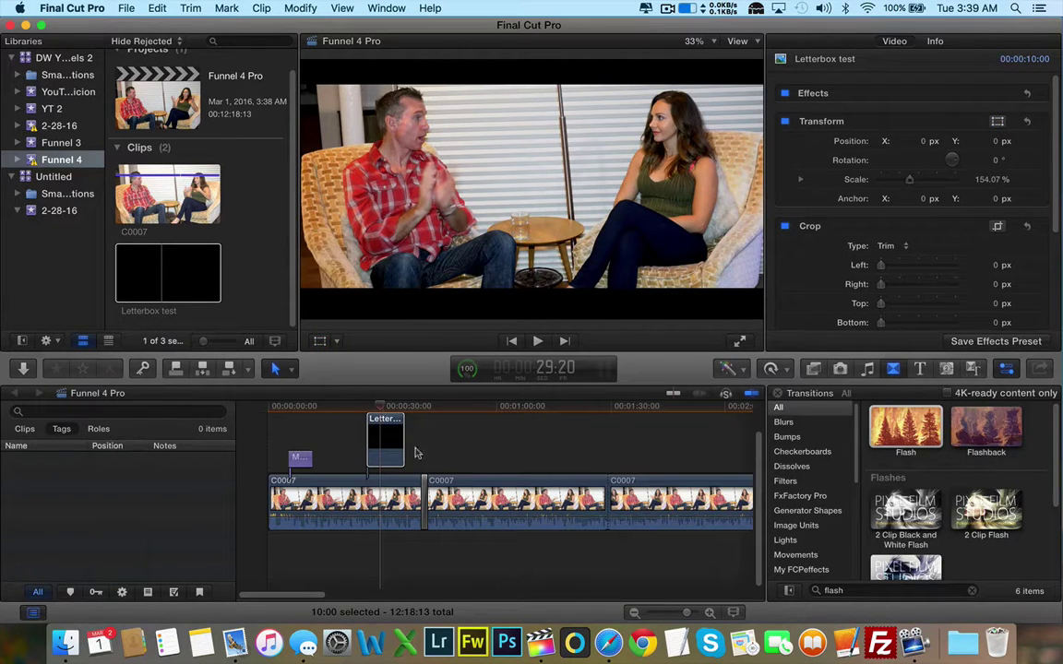
{"action": "left_click_drag", "start_coordinate": [403, 441], "coordinate": [398, 442]}
{"action": "left_click_drag", "start_coordinate": [397, 442], "coordinate": [437, 441]}
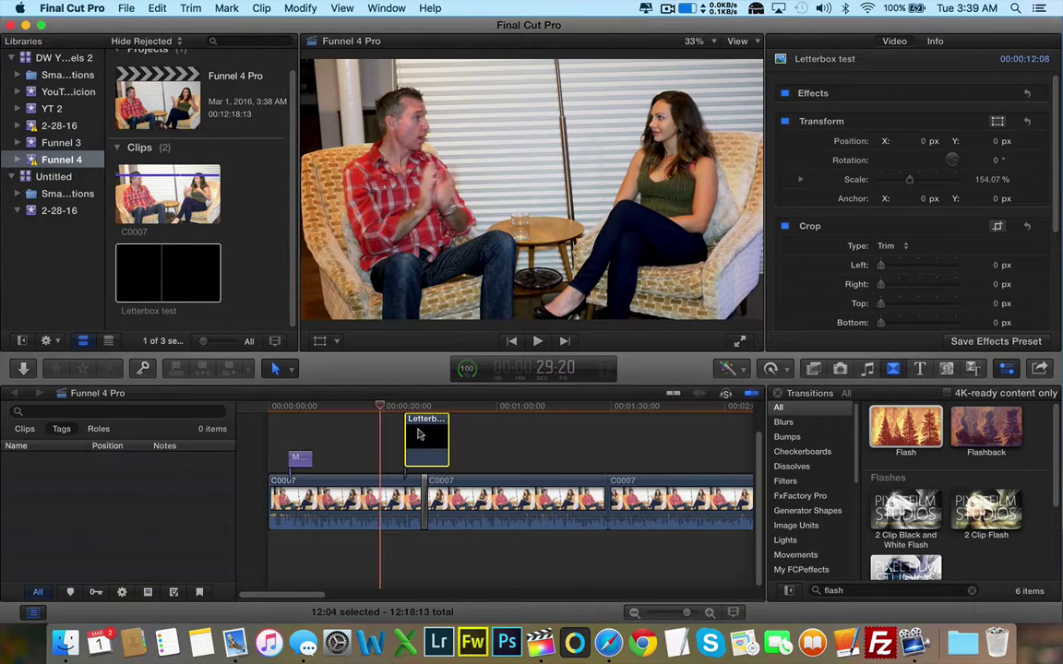
Select the second C0007 clip and delete its Letterbox effect in the Inspector.
{"action": "scroll", "coordinate": [757, 430], "scroll_direction": "up", "scroll_amount": 2}
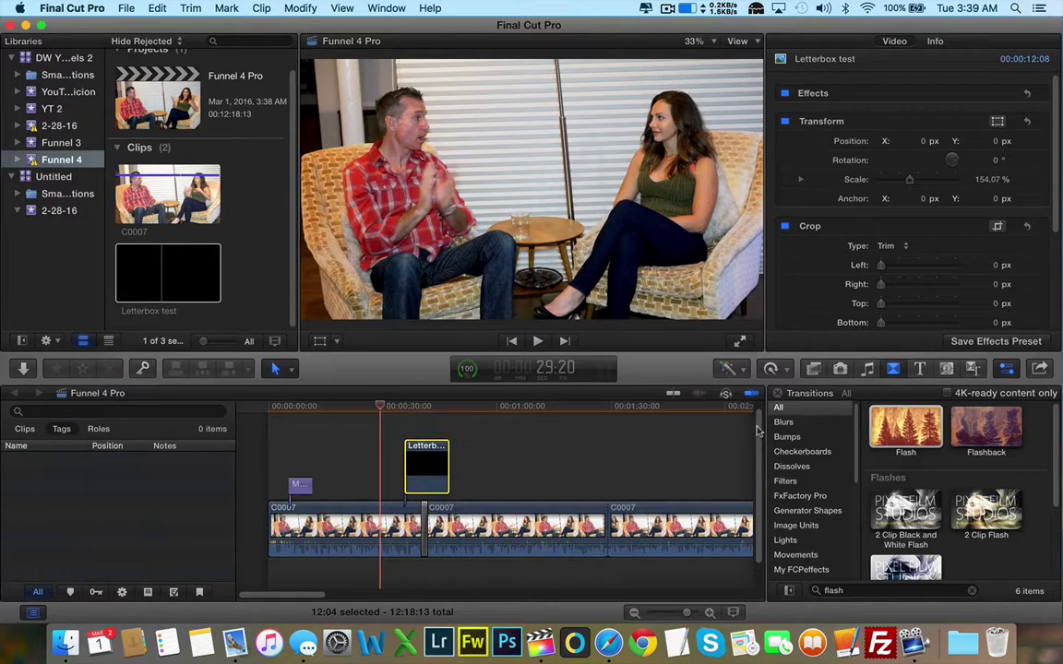
{"action": "scroll", "coordinate": [758, 430], "scroll_direction": "up", "scroll_amount": 1}
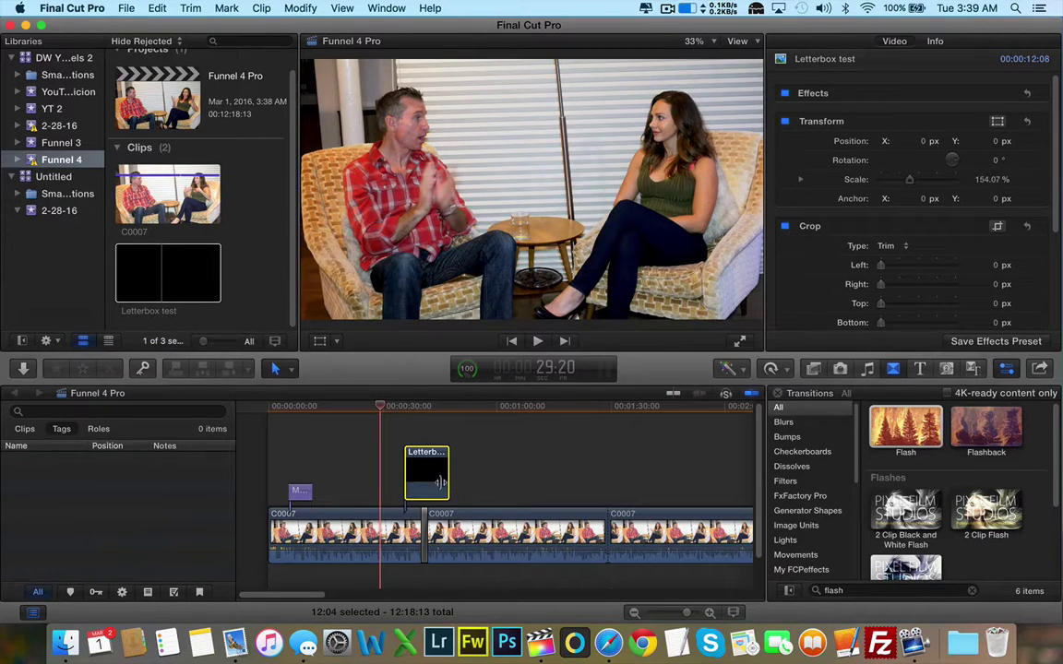
{"action": "left_click", "coordinate": [411, 434]}
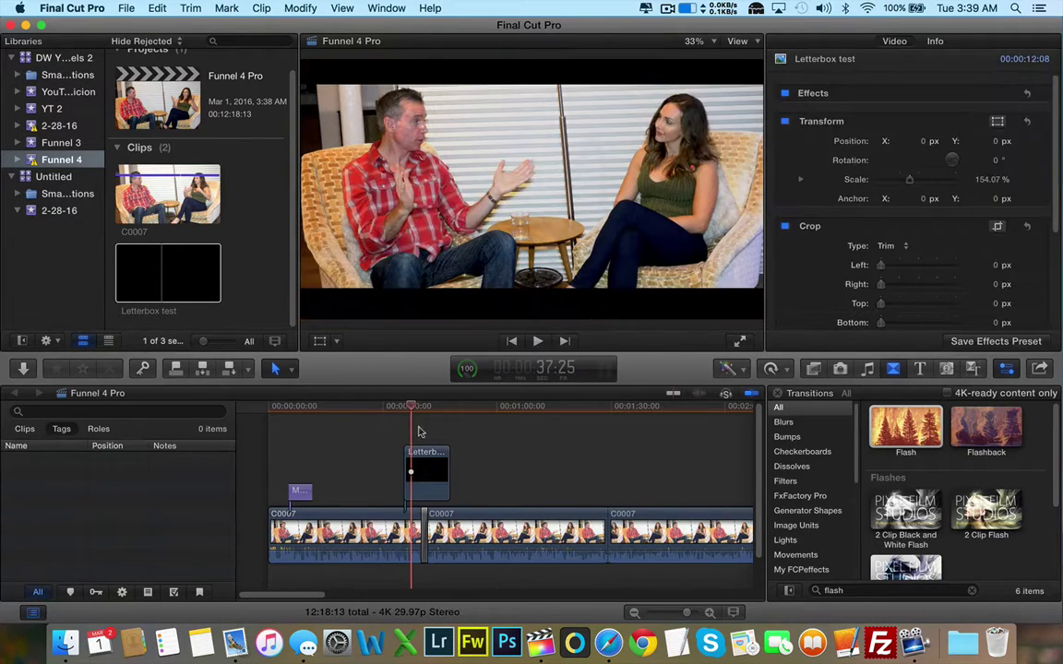
{"action": "left_click", "coordinate": [442, 524]}
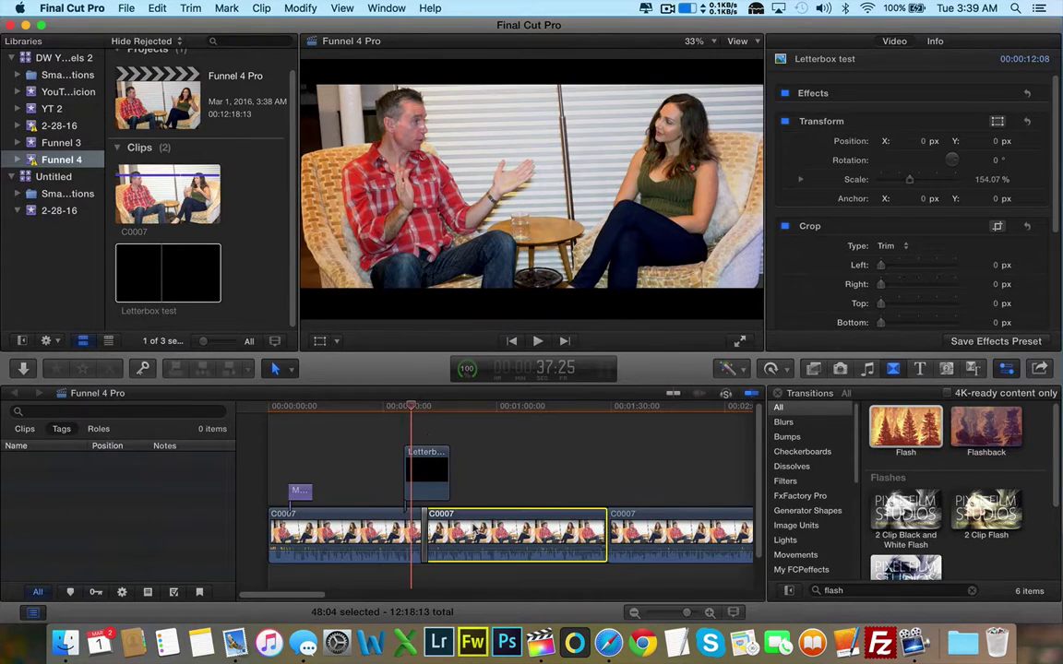
{"action": "left_click", "coordinate": [518, 484]}
{"action": "left_click", "coordinate": [441, 533]}
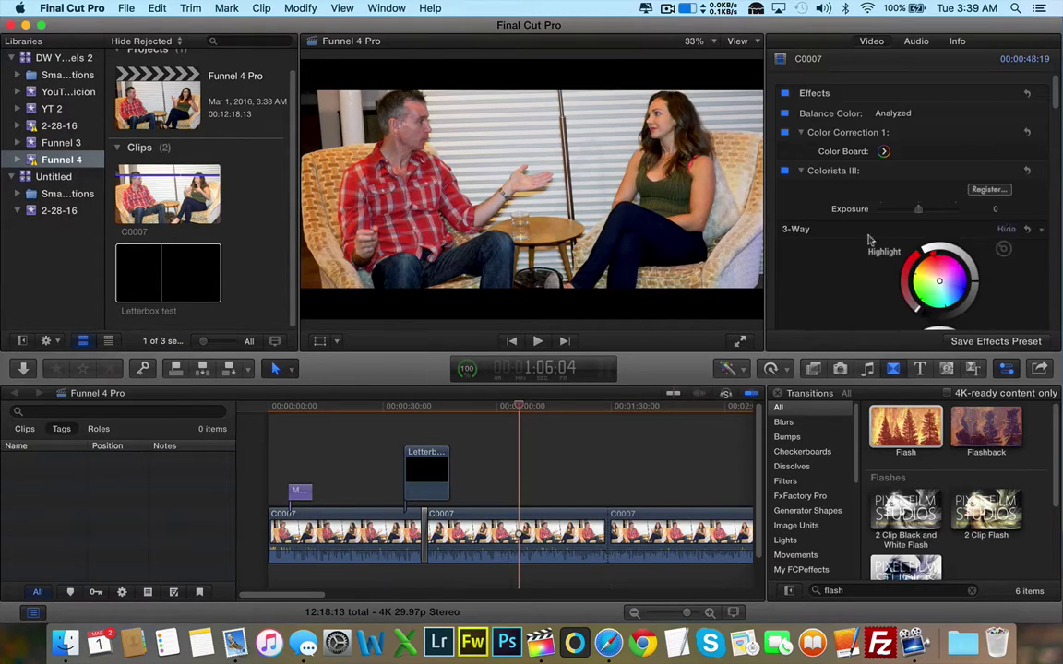
{"action": "scroll", "coordinate": [849, 274], "scroll_direction": "down", "scroll_amount": 15}
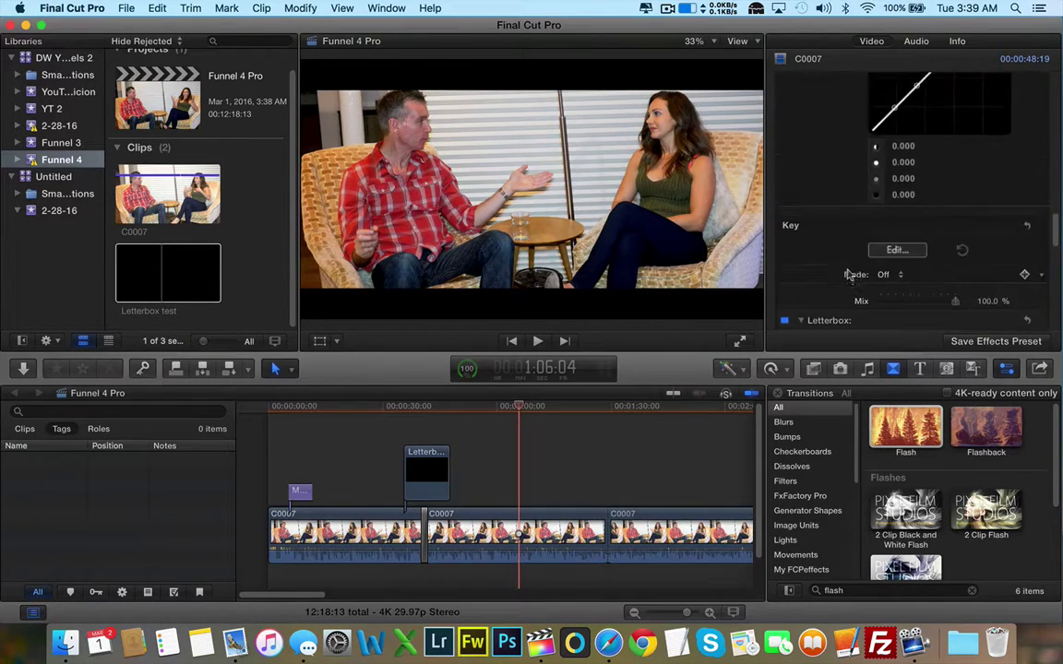
{"action": "scroll", "coordinate": [848, 274], "scroll_direction": "down", "scroll_amount": 10}
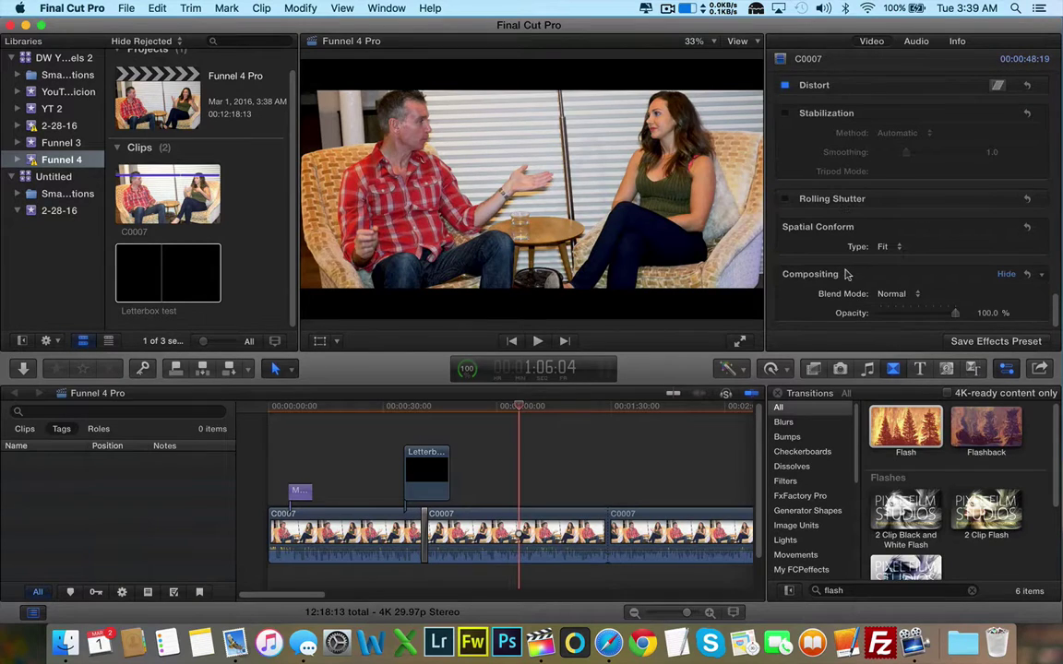
{"action": "scroll", "coordinate": [848, 274], "scroll_direction": "up", "scroll_amount": 10}
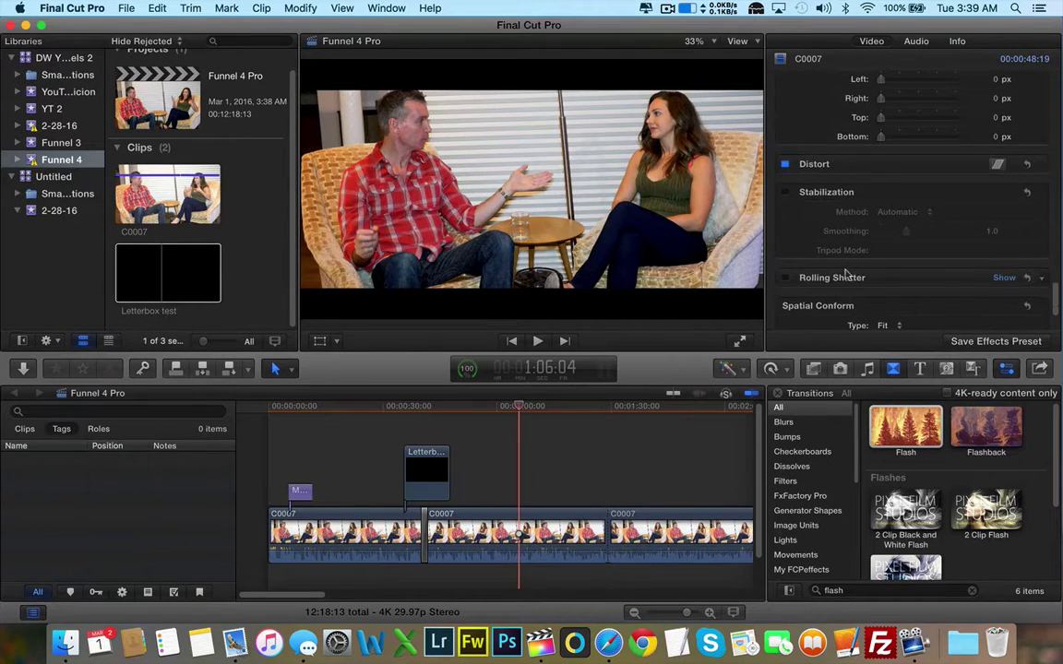
{"action": "scroll", "coordinate": [847, 274], "scroll_direction": "up", "scroll_amount": 8}
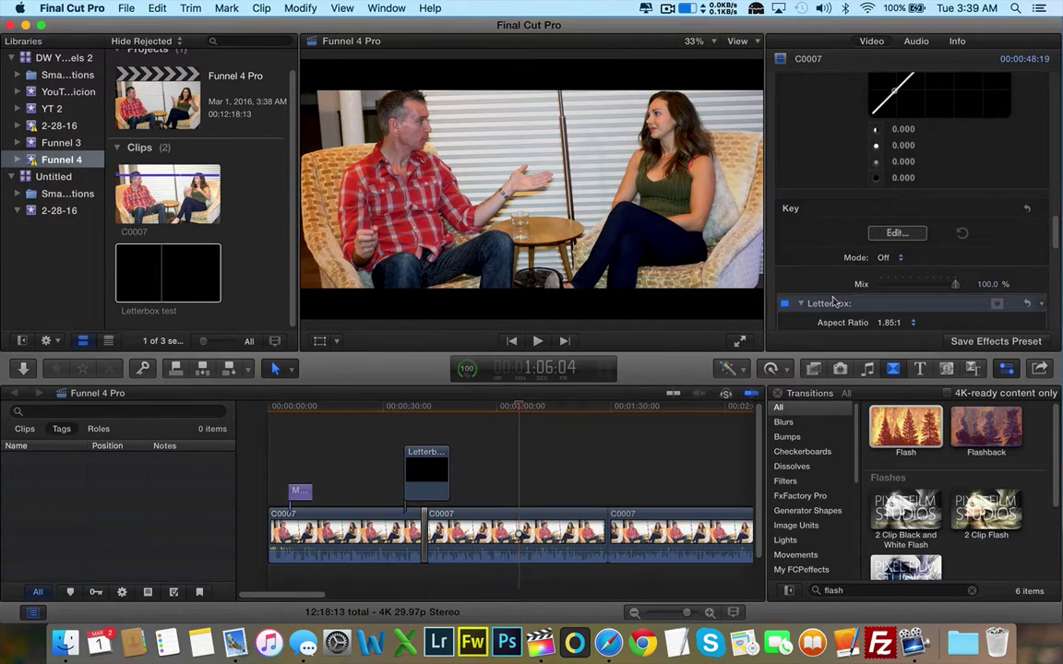
{"action": "left_click", "coordinate": [835, 303]}
{"action": "key", "text": "Delete"}
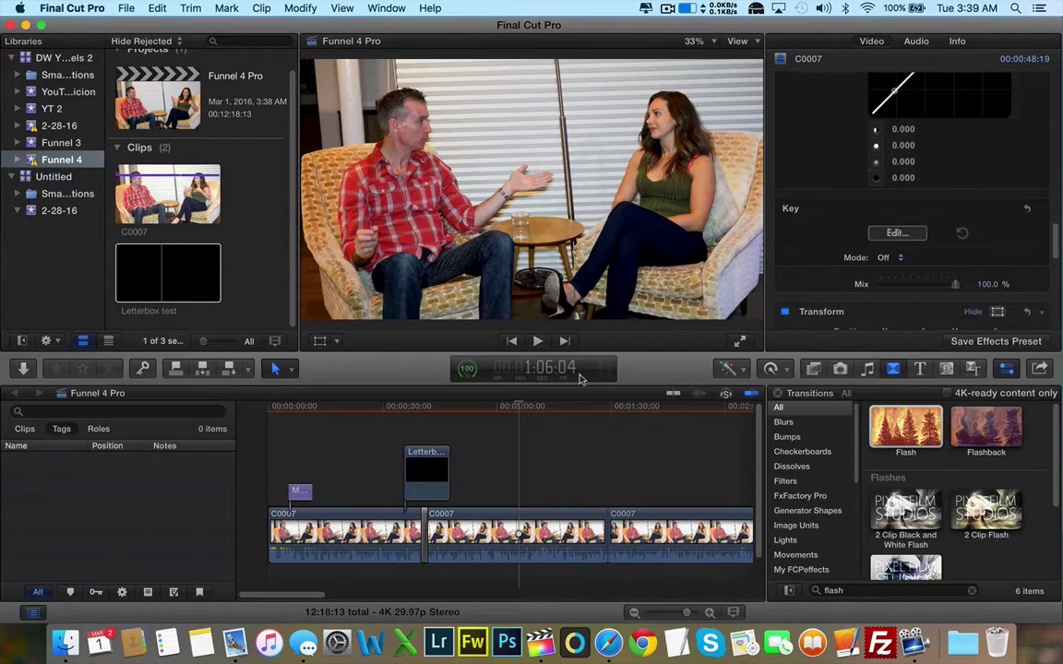
{"action": "left_click", "coordinate": [420, 425]}
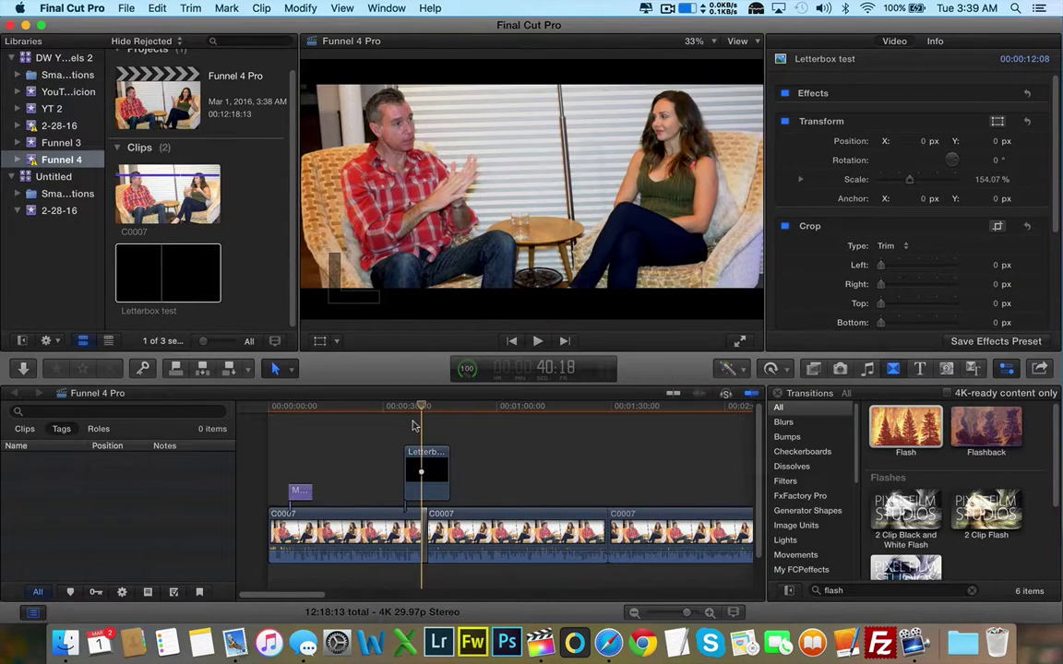
{"action": "key", "text": "space"}
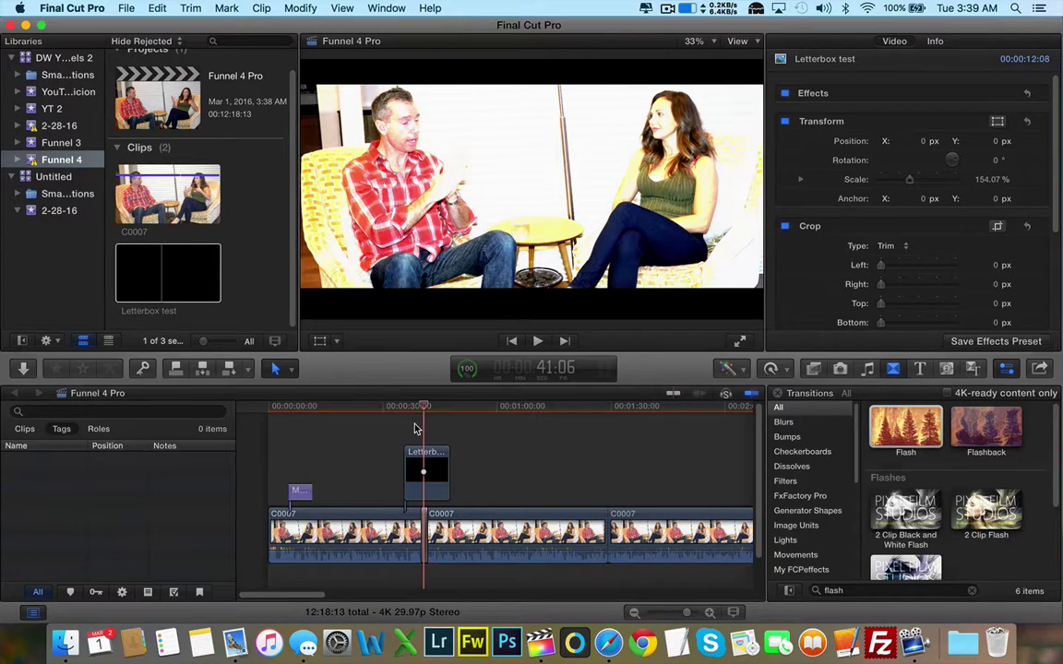
{"action": "key", "text": "space"}
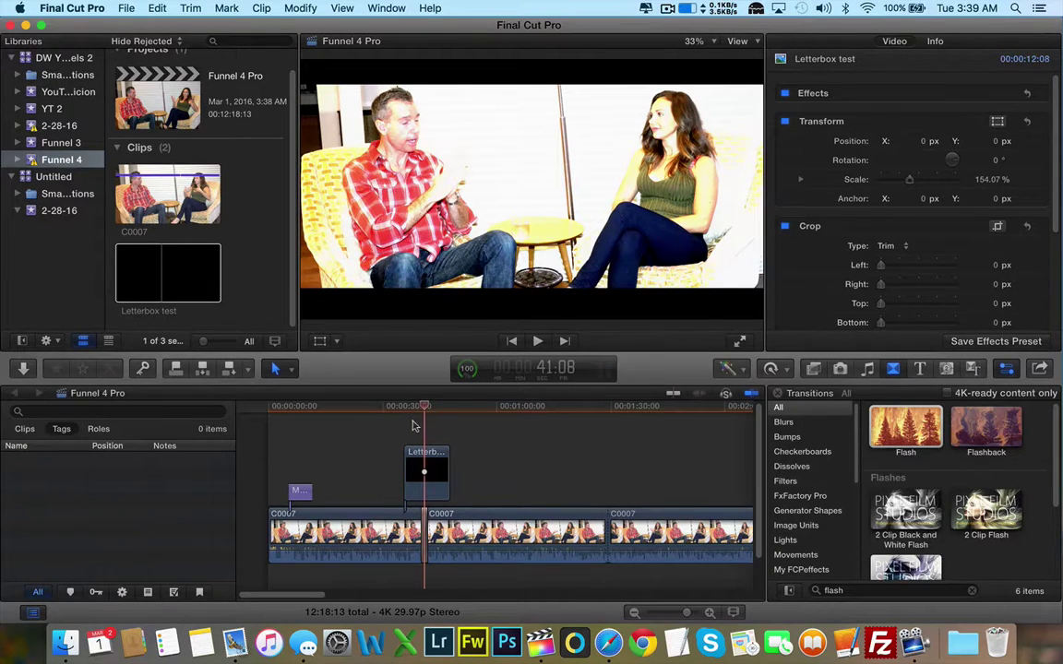
{"action": "left_click", "coordinate": [393, 436]}
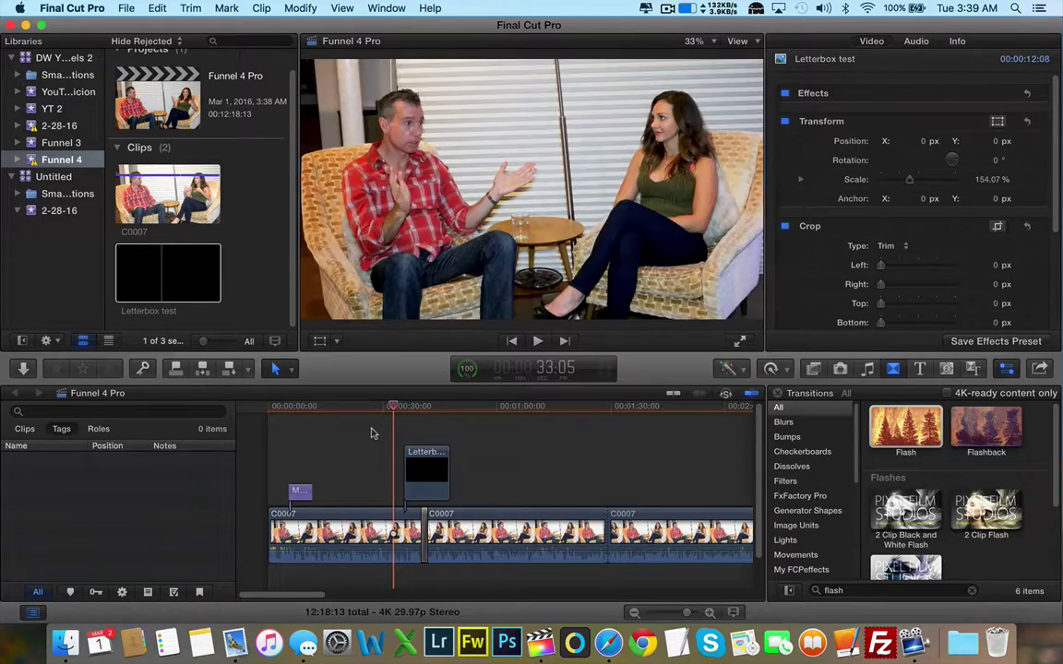
{"action": "left_click", "coordinate": [373, 433]}
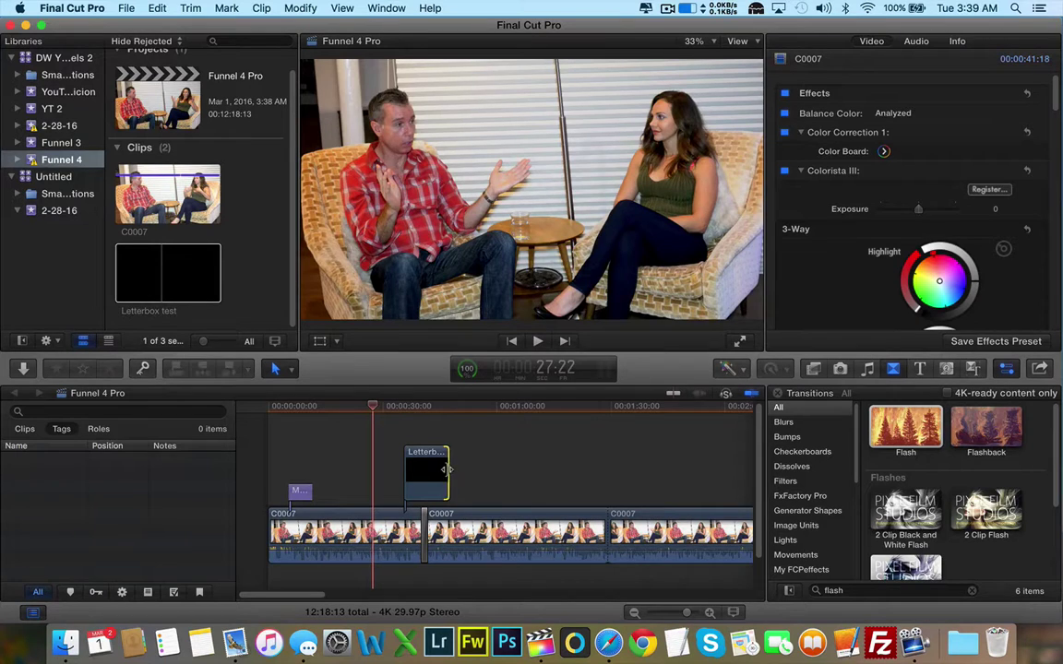
Lengthen the Letterbox test overlay to 1:43:21 across the flash cut, then skim the bars to check.
{"action": "left_click_drag", "start_coordinate": [447, 469], "coordinate": [726, 470]}
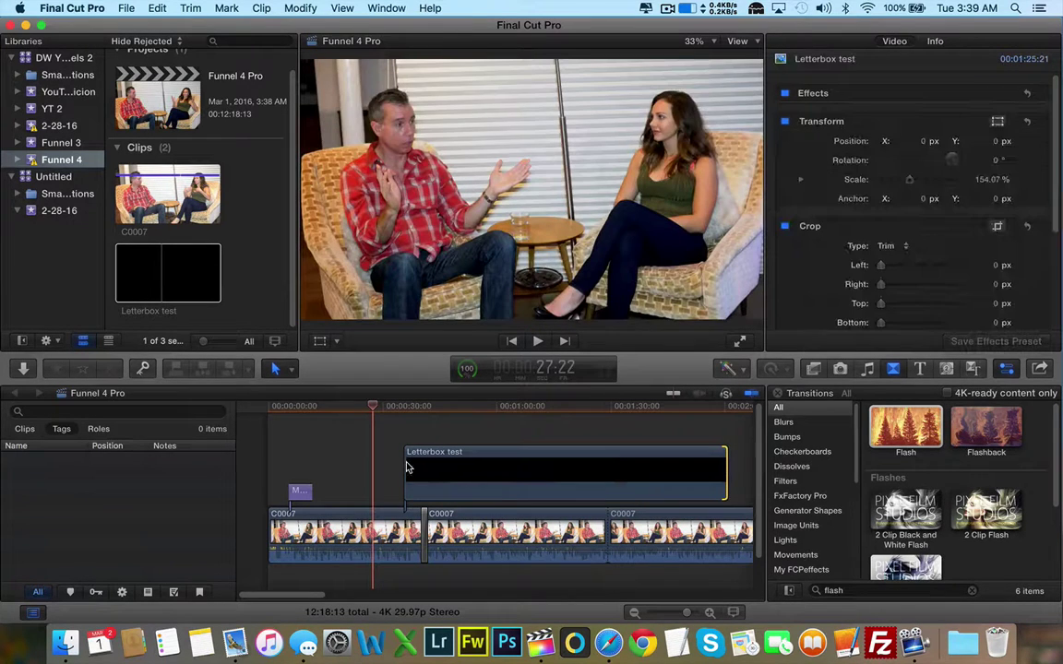
{"action": "left_click_drag", "start_coordinate": [408, 467], "coordinate": [337, 475]}
{"action": "left_click", "coordinate": [493, 406]}
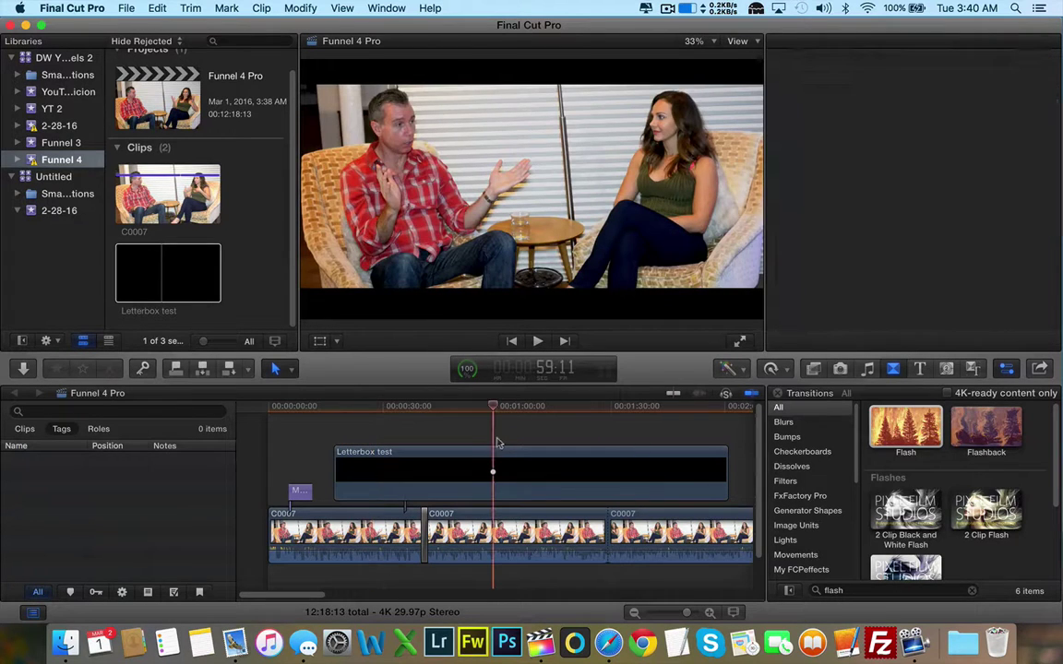
{"action": "left_click_drag", "start_coordinate": [493, 406], "coordinate": [459, 417]}
{"action": "left_click", "coordinate": [427, 420]}
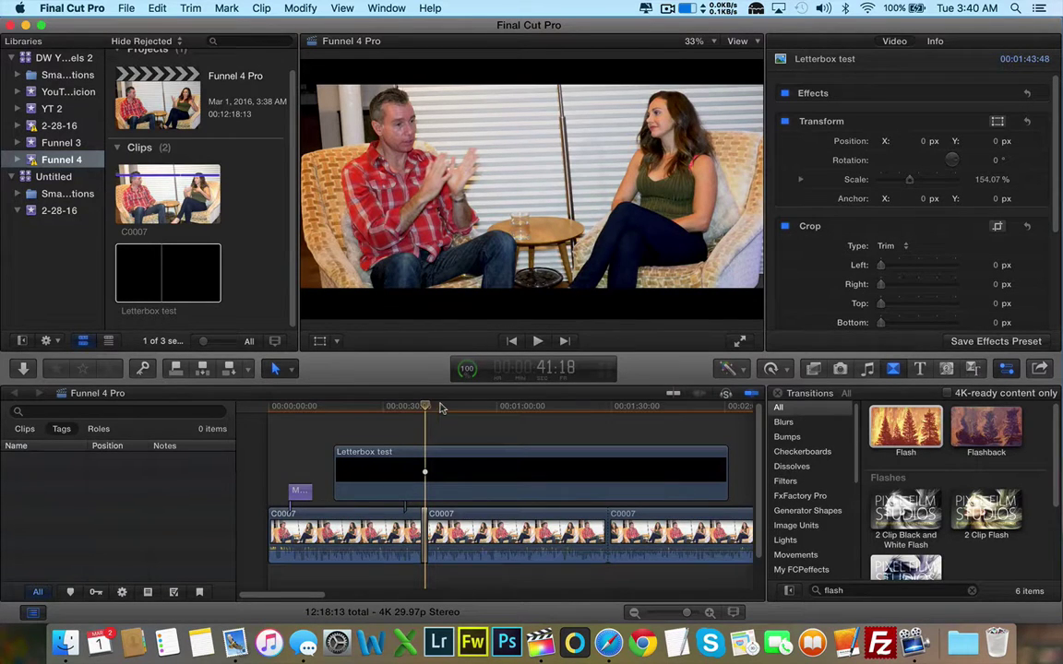
{"action": "left_click", "coordinate": [507, 464]}
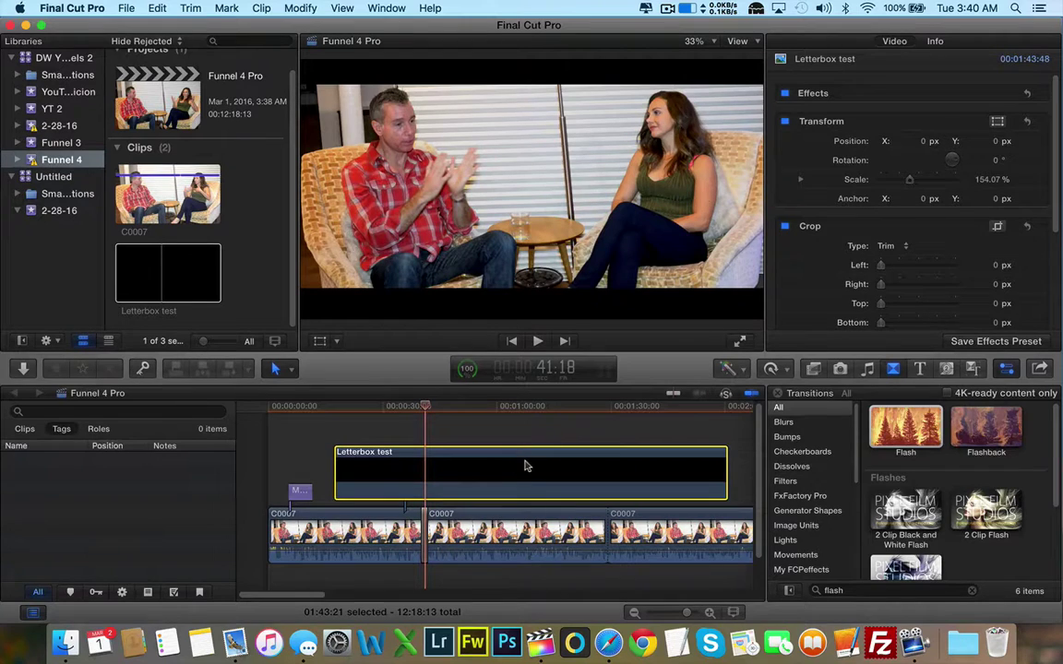